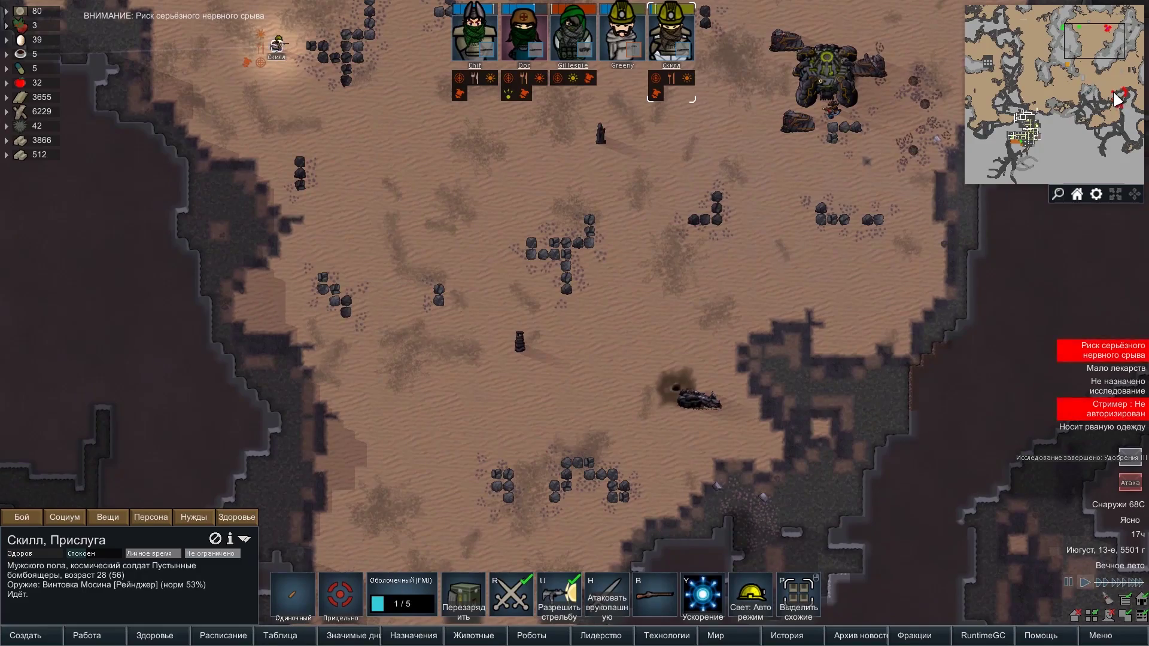
# Step: Survey the desert battlefield and follow the rifleman colonist as he retreats towards the tunnel
pyautogui.scroll(-2, 773, 257)
pyautogui.press('w')
pyautogui.press('a')
pyautogui.scroll(3, 751, 270)
pyautogui.press('s')
pyautogui.press('d')
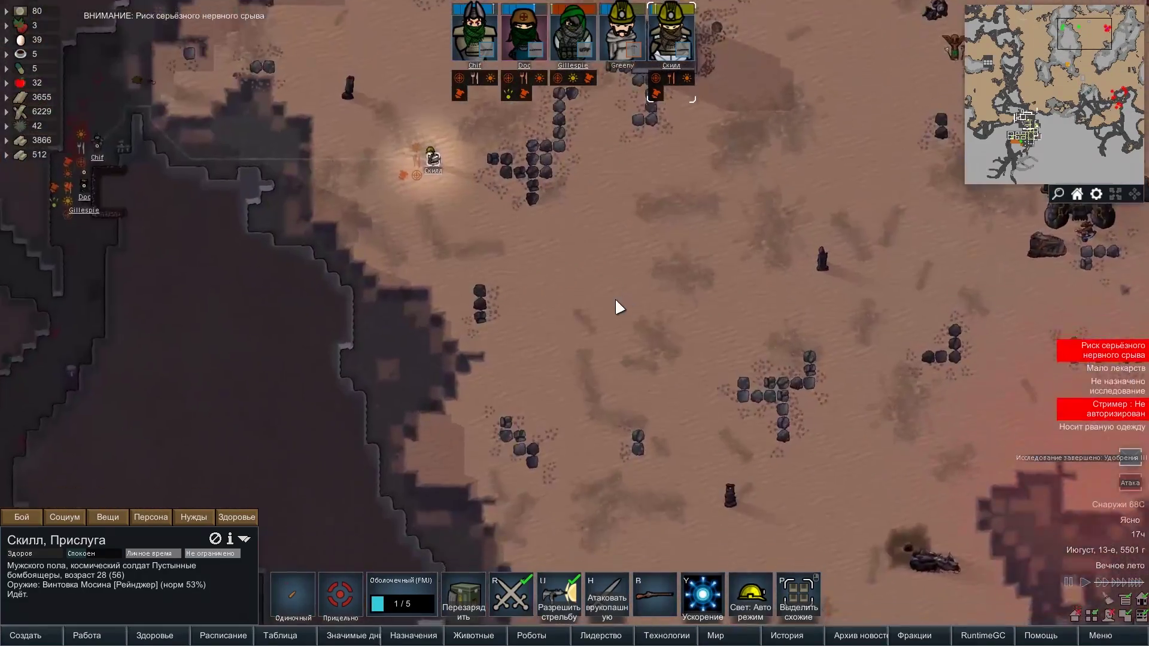
pyautogui.press('w')
pyautogui.press('a')
pyautogui.press('s')
pyautogui.press('w')
pyautogui.scroll(5, 637, 305)
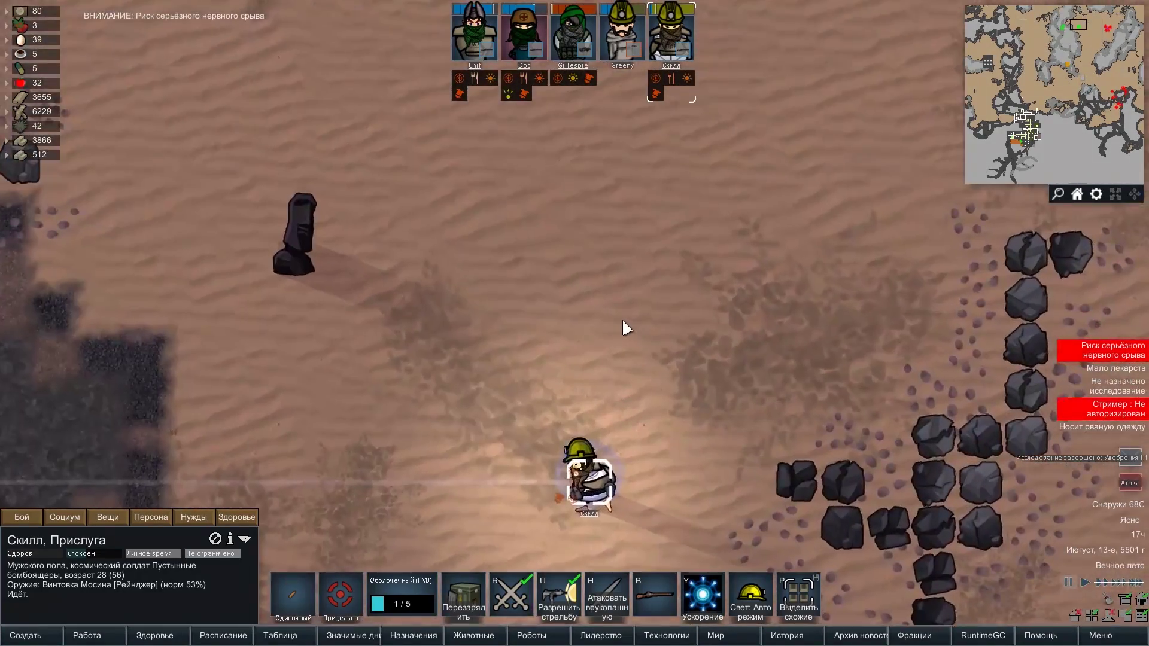
pyautogui.press('s')
pyautogui.press('a')
pyautogui.scroll(-2, 699, 298)
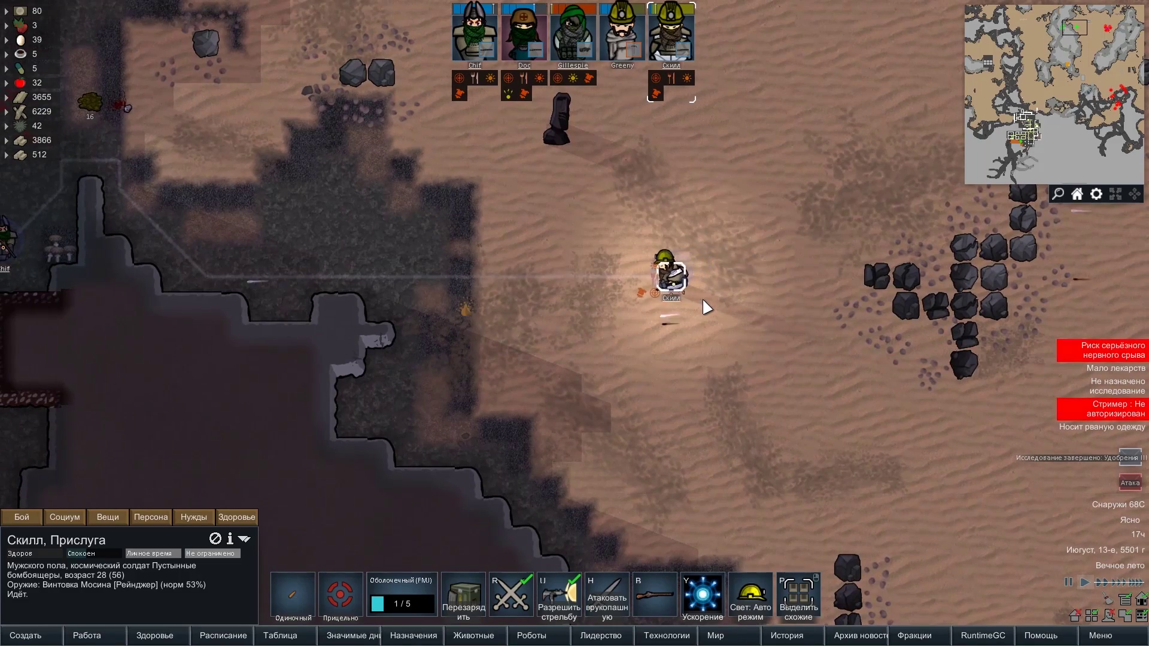
pyautogui.press('a')
pyautogui.press('d')
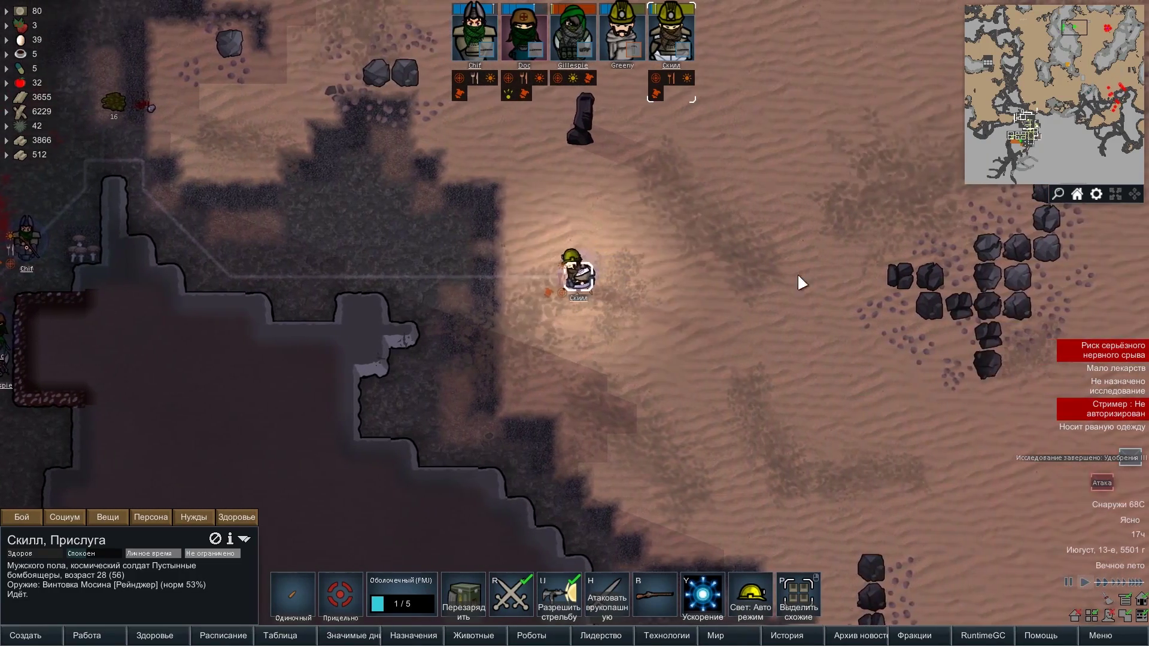
pyautogui.press('a')
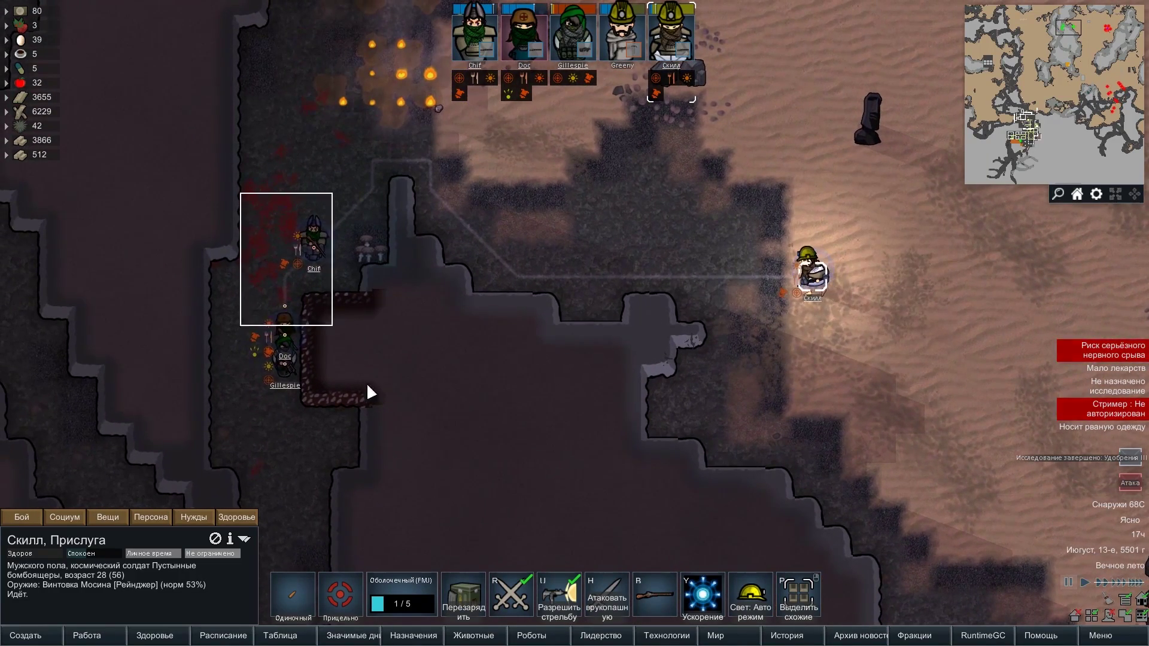
# Step: Move the three colonists near the brick wall further down the tunnel and reselect the retreating rifleman
pyautogui.moveTo(354, 363); pyautogui.dragTo(243, 418)
pyautogui.rightClick(243, 419)
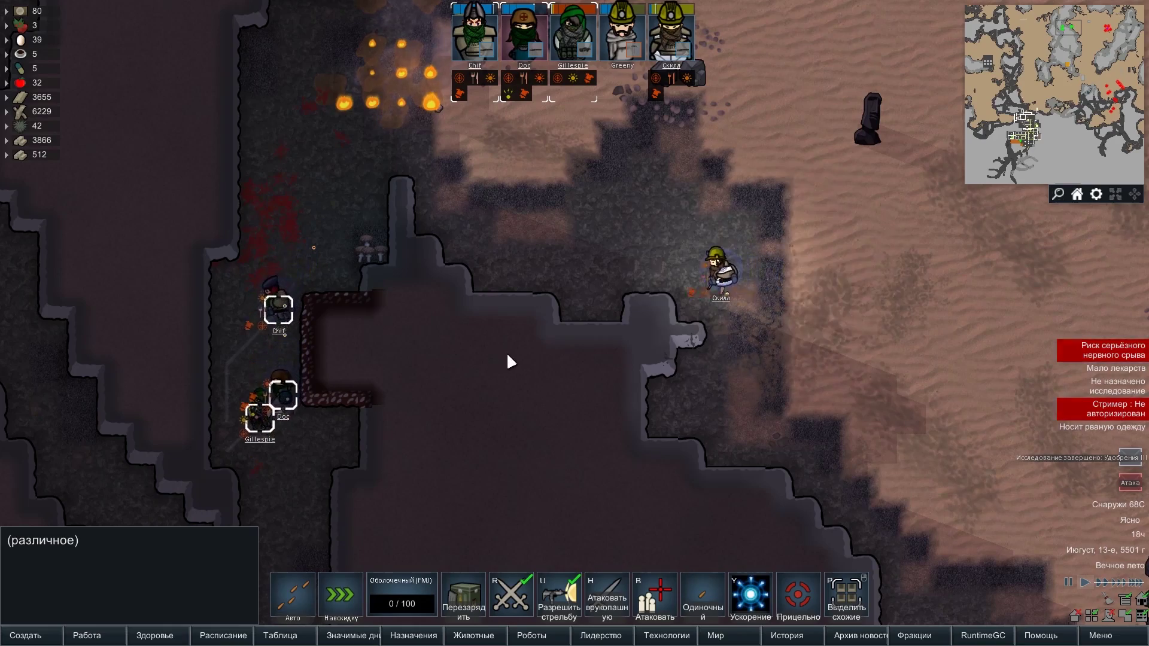
pyautogui.click(649, 281)
pyautogui.scroll(-5, 419, 377)
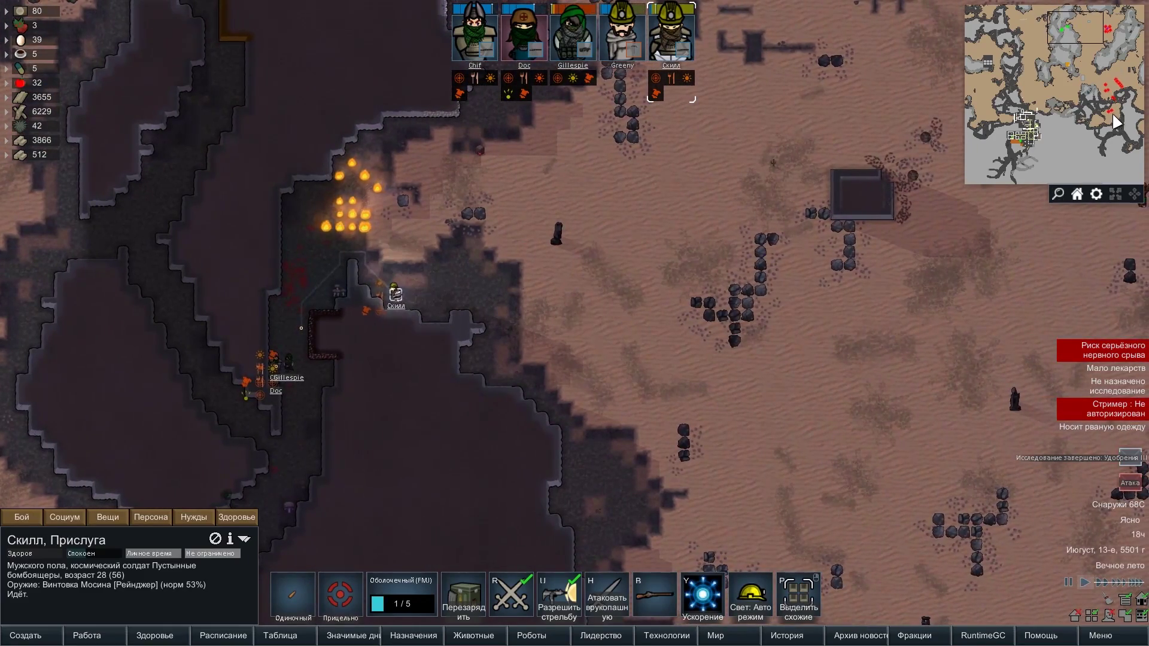
# Step: Examine the desert and rock passages south and east of the tunnel for approaching raiders
pyautogui.press('d')
pyautogui.press('s')
pyautogui.scroll(-3, 878, 261)
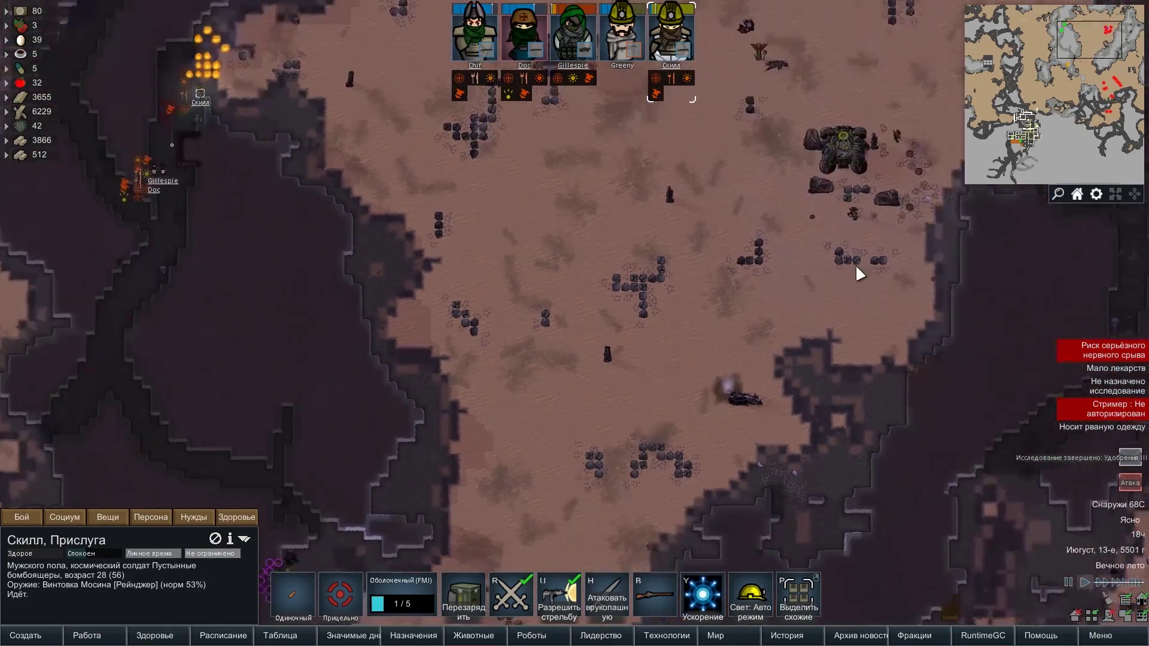
pyautogui.press('s')
pyautogui.press('d')
pyautogui.press('s')
pyautogui.press('a')
pyautogui.press('w')
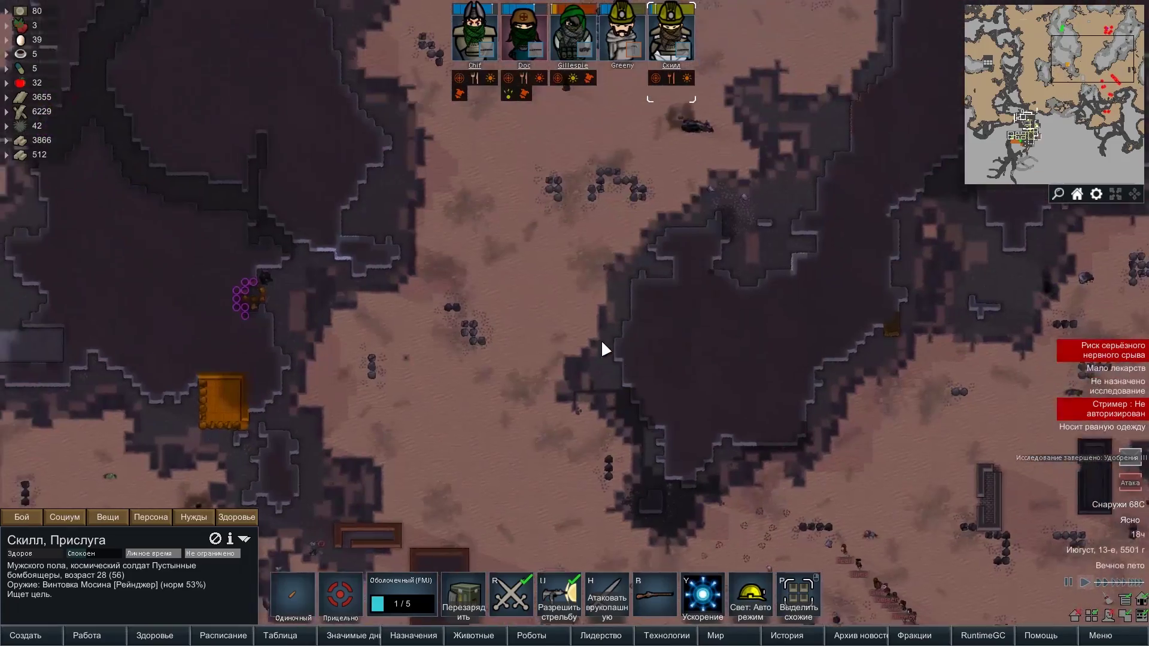
pyautogui.press('w')
pyautogui.press('a')
pyautogui.scroll(3, 569, 320)
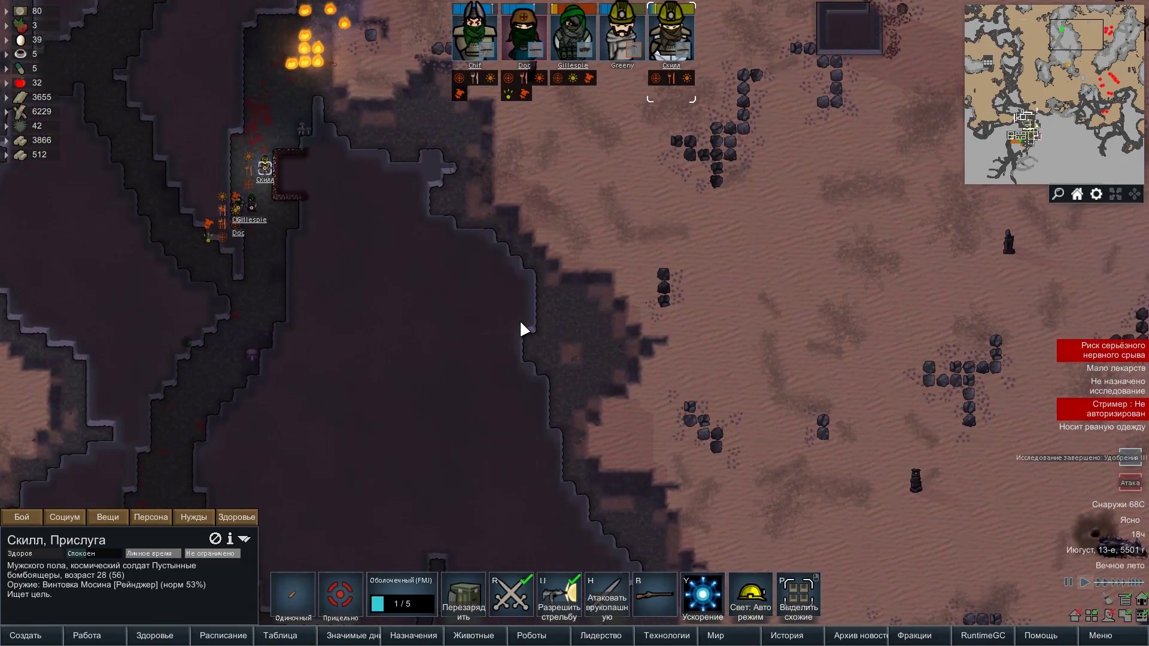
pyautogui.scroll(2, 290, 241)
pyautogui.scroll(-3, 299, 251)
pyautogui.press('d')
pyautogui.press('s')
# Step: Run the game at speed 2 and watch the raiders and mechanoids fighting near the smoking wreck
pyautogui.press('2')
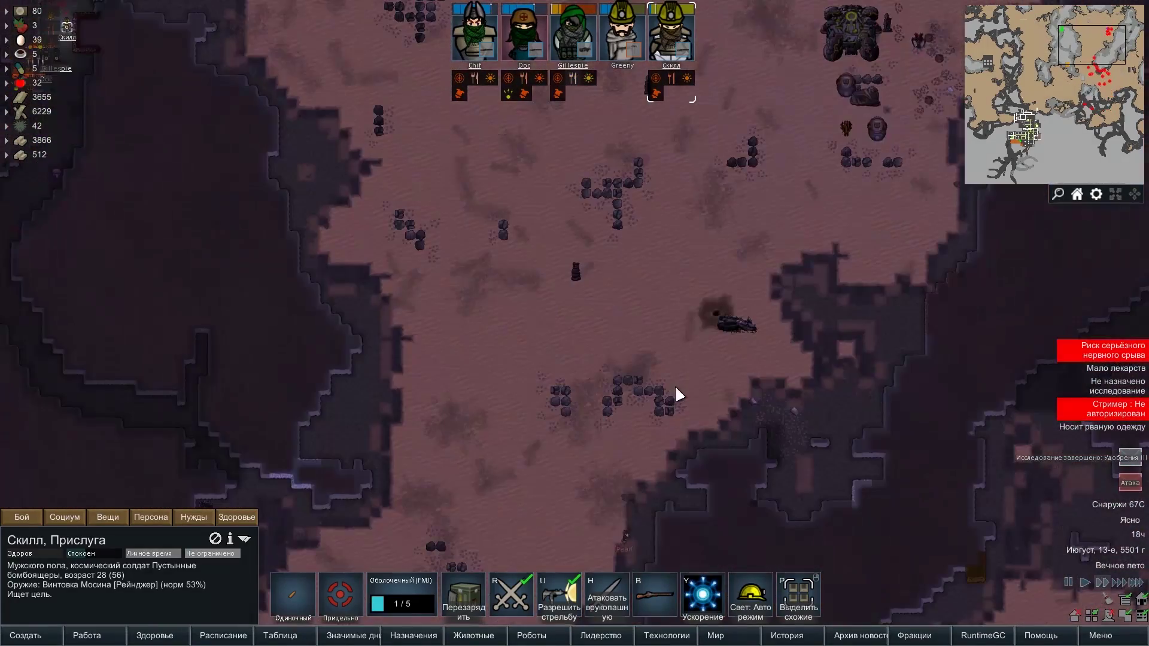
pyautogui.press('w')
pyautogui.press('d')
pyautogui.scroll(2, 622, 380)
pyautogui.press('s')
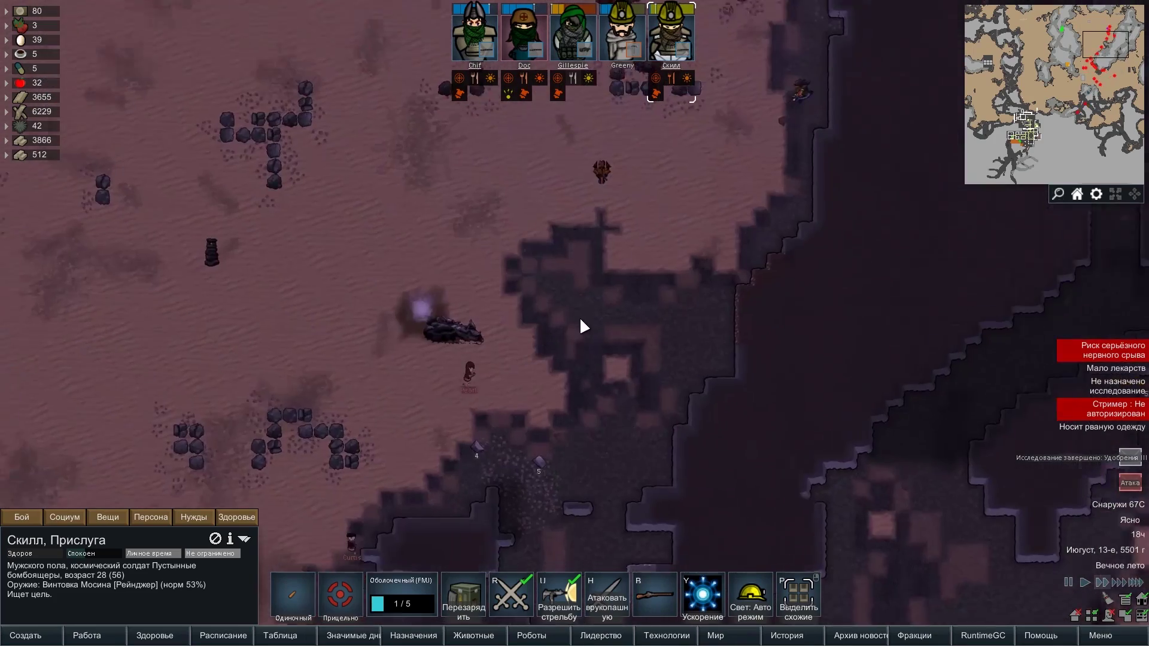
pyautogui.scroll(2, 619, 329)
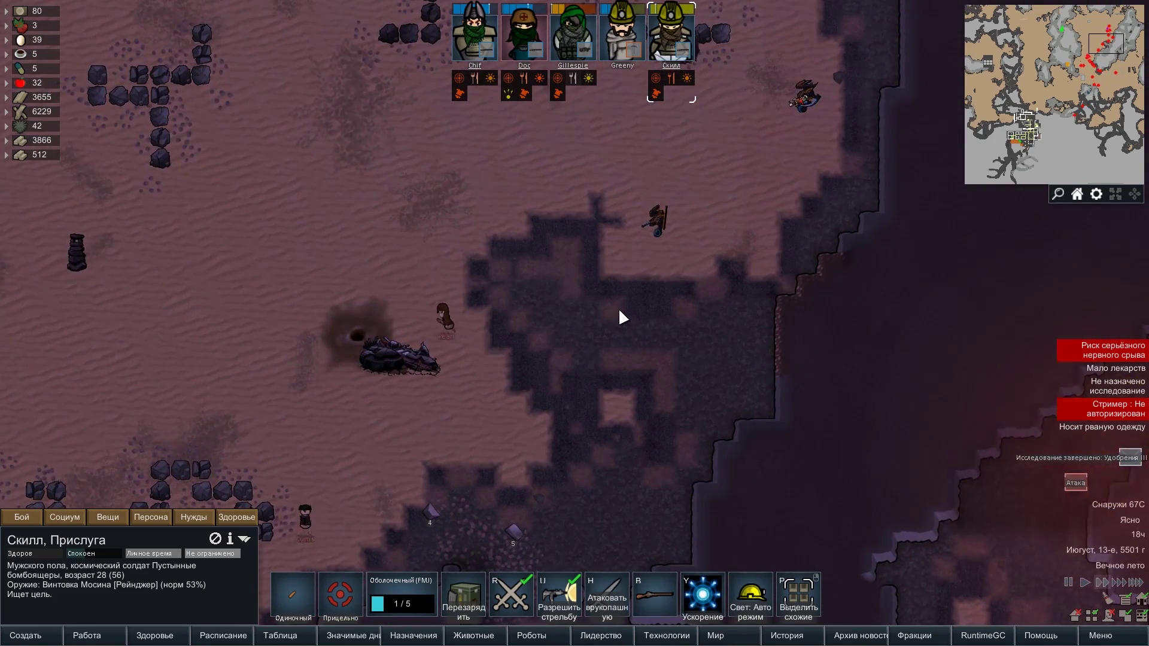
pyautogui.scroll(-2, 508, 344)
pyautogui.scroll(2, 526, 341)
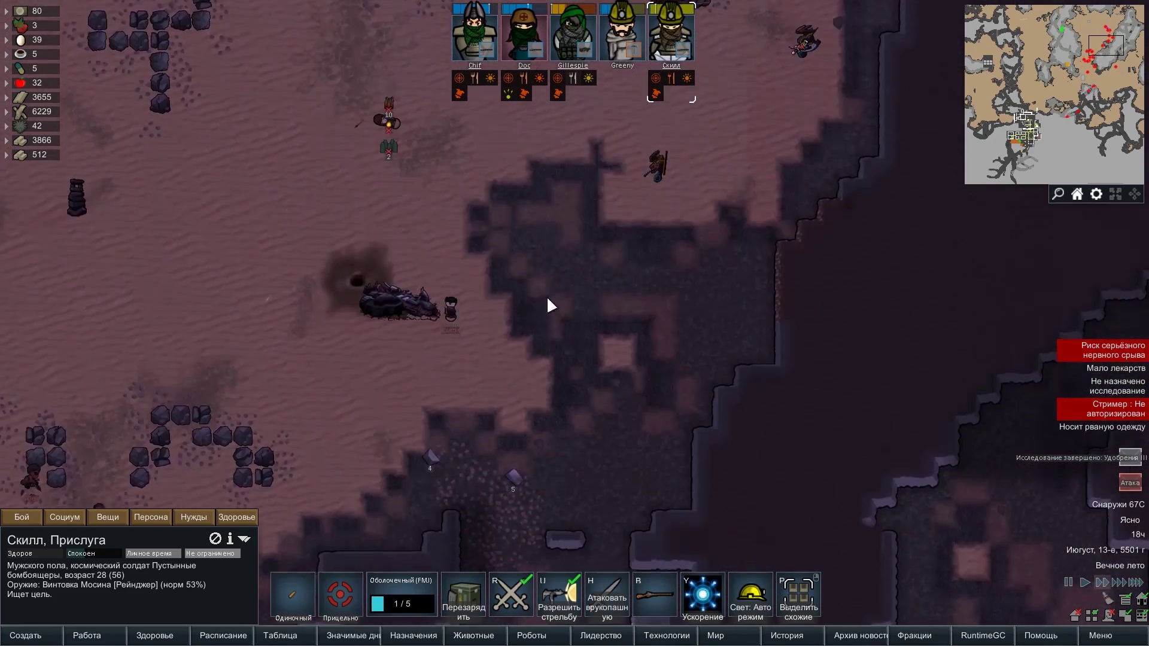
pyautogui.scroll(-2, 483, 273)
pyautogui.press('a')
pyautogui.press('d')
pyautogui.press('w')
pyautogui.scroll(2, 538, 341)
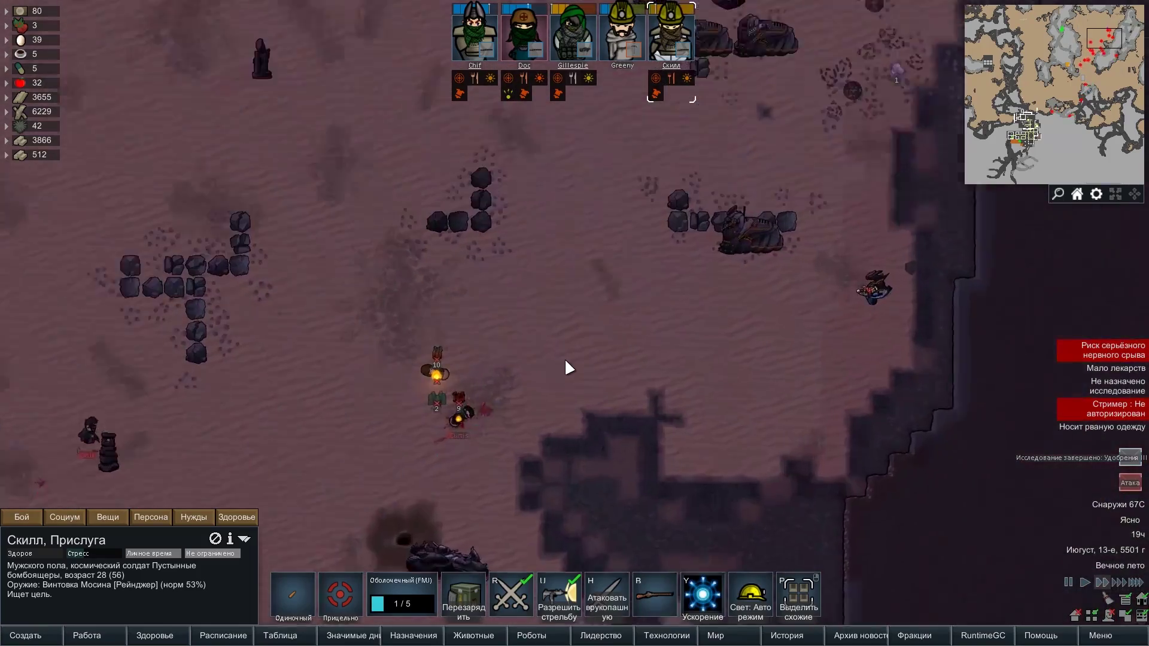
pyautogui.scroll(2, 563, 350)
pyautogui.scroll(-3, 604, 335)
pyautogui.press('s')
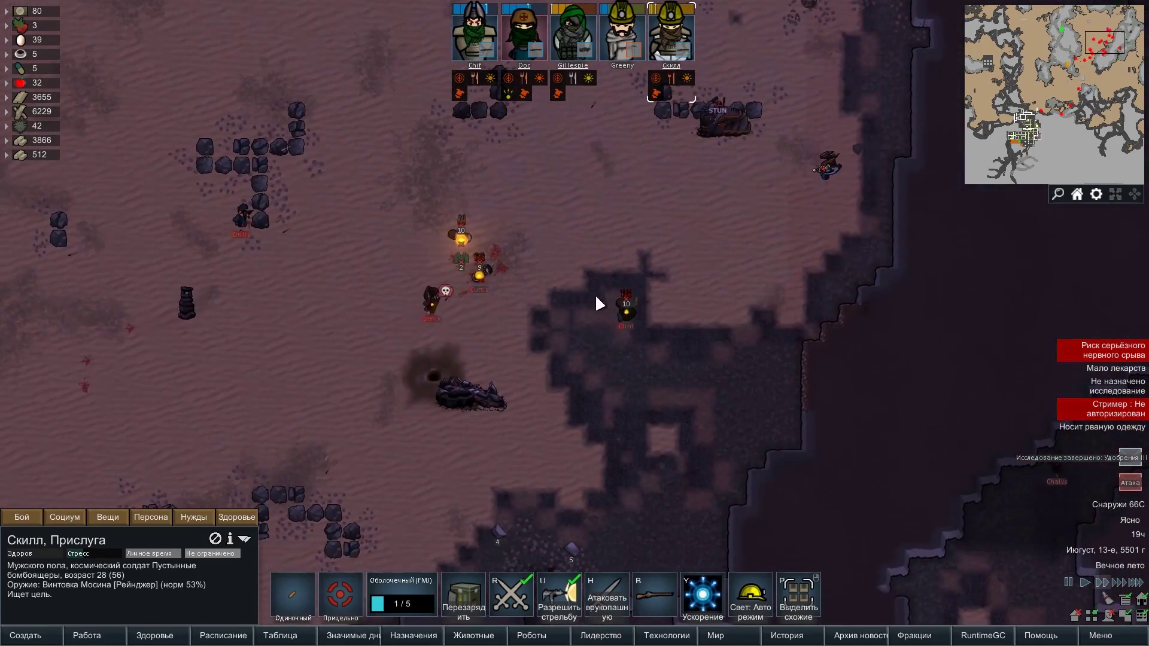
# Step: Return to the colonists waiting in the tunnel and pause the game
pyautogui.scroll(-2, 572, 350)
pyautogui.press('s')
pyautogui.press('a')
pyautogui.press('w')
pyautogui.press('space')
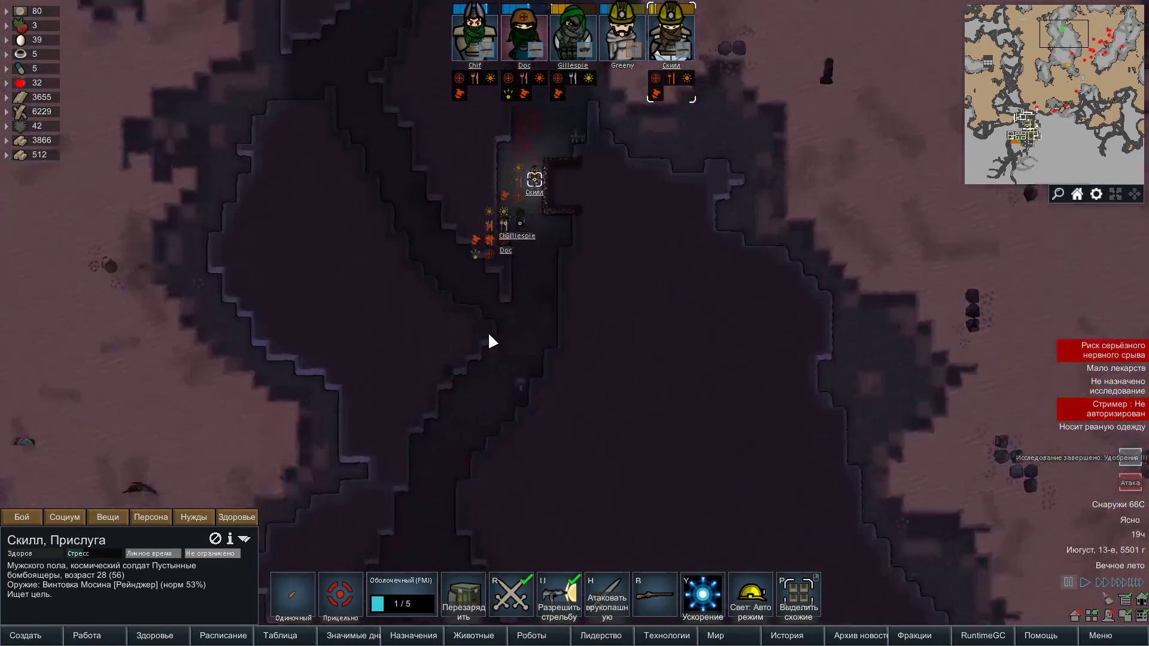
# Step: Inspect the raider at the southern tunnel entrance, then select a colonist in the group waiting in the tunnel
pyautogui.press('s')
pyautogui.scroll(2, 663, 313)
pyautogui.press('w')
pyautogui.press('d')
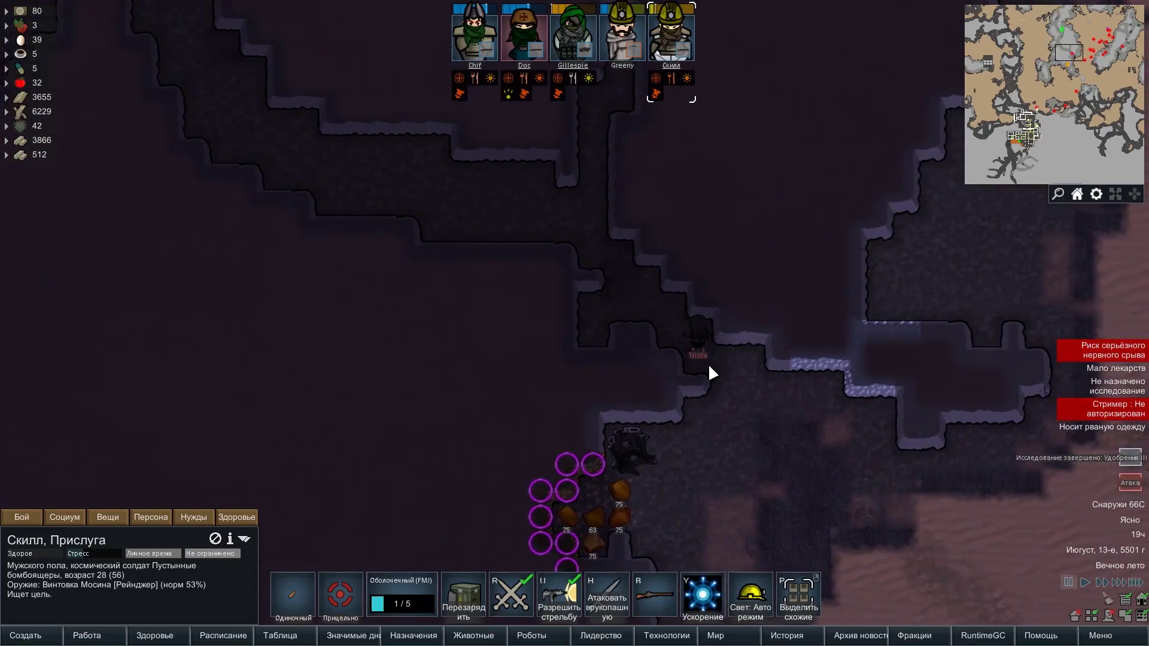
pyautogui.click(695, 359)
pyautogui.press('w')
pyautogui.press('a')
pyautogui.scroll(2, 329, 302)
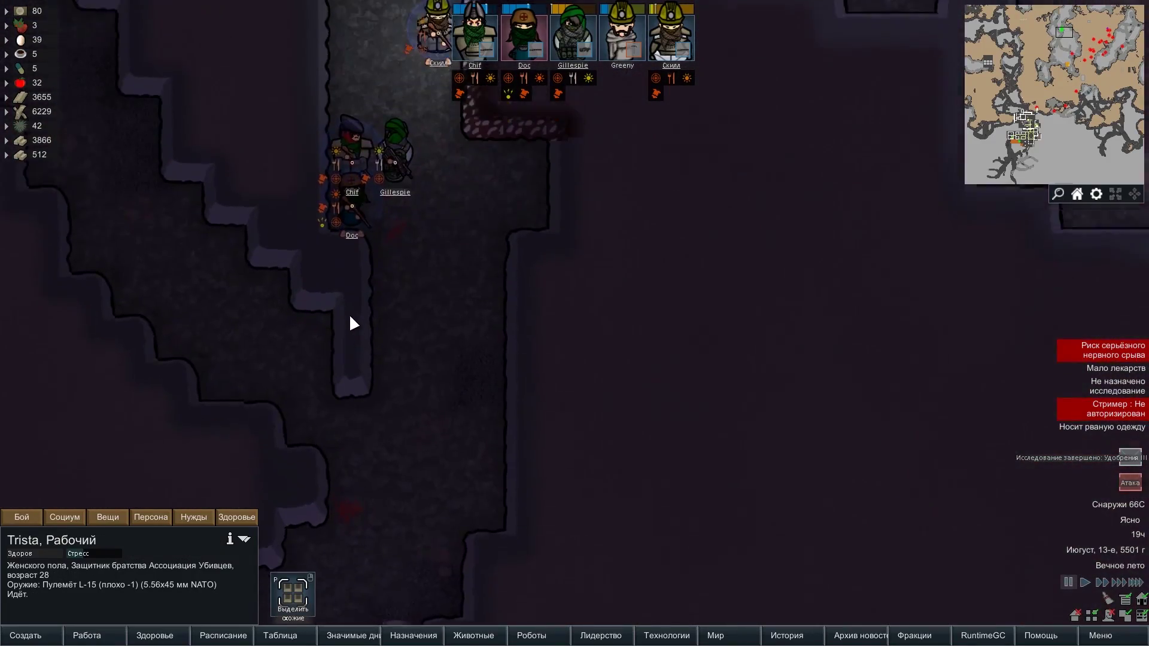
pyautogui.click(355, 243)
pyautogui.press('w')
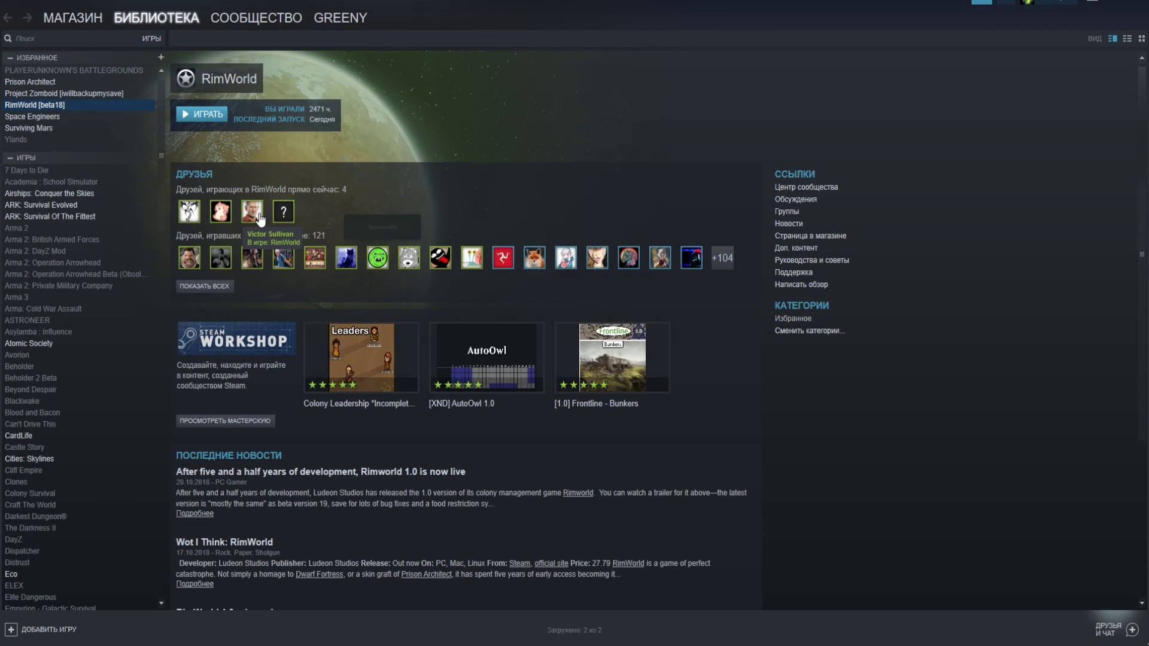
# Step: Switch to the Steam library and check the available beta versions in RimWorld's properties
pyautogui.rightClick(58, 106)
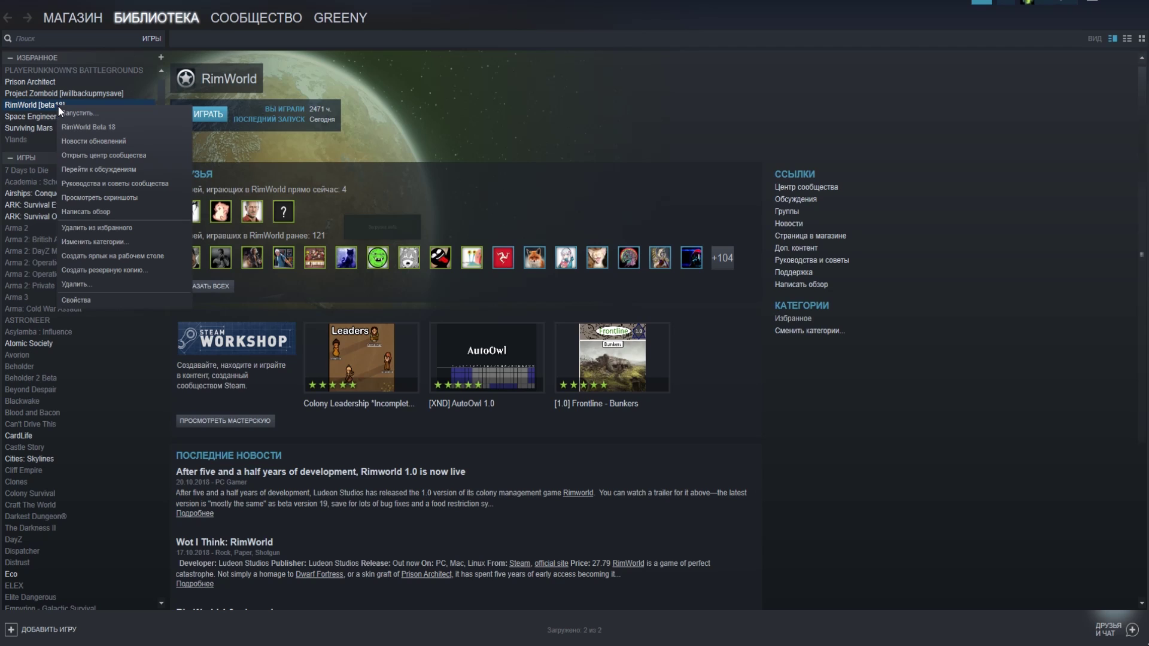
pyautogui.click(98, 300)
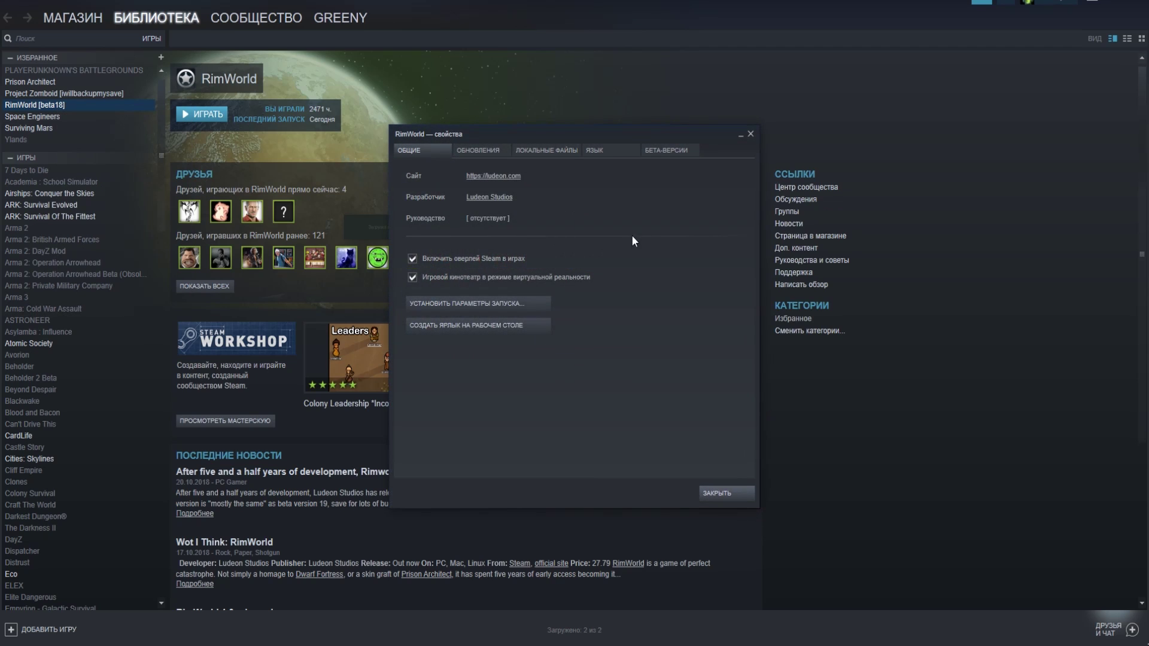
pyautogui.click(664, 153)
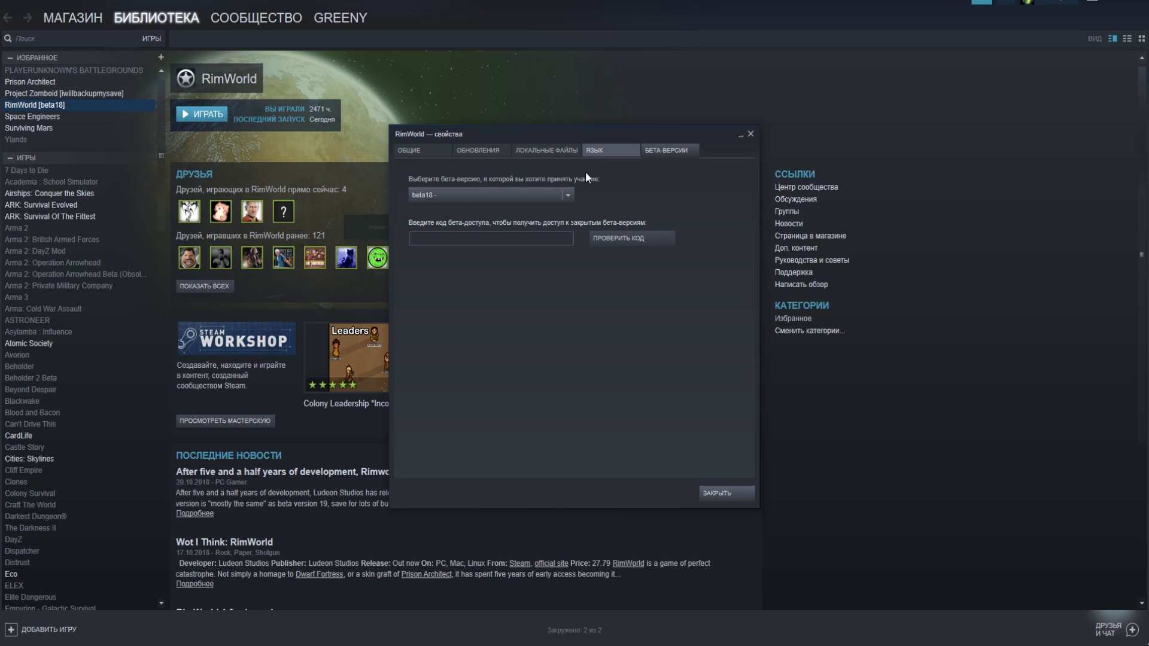
pyautogui.click(568, 196)
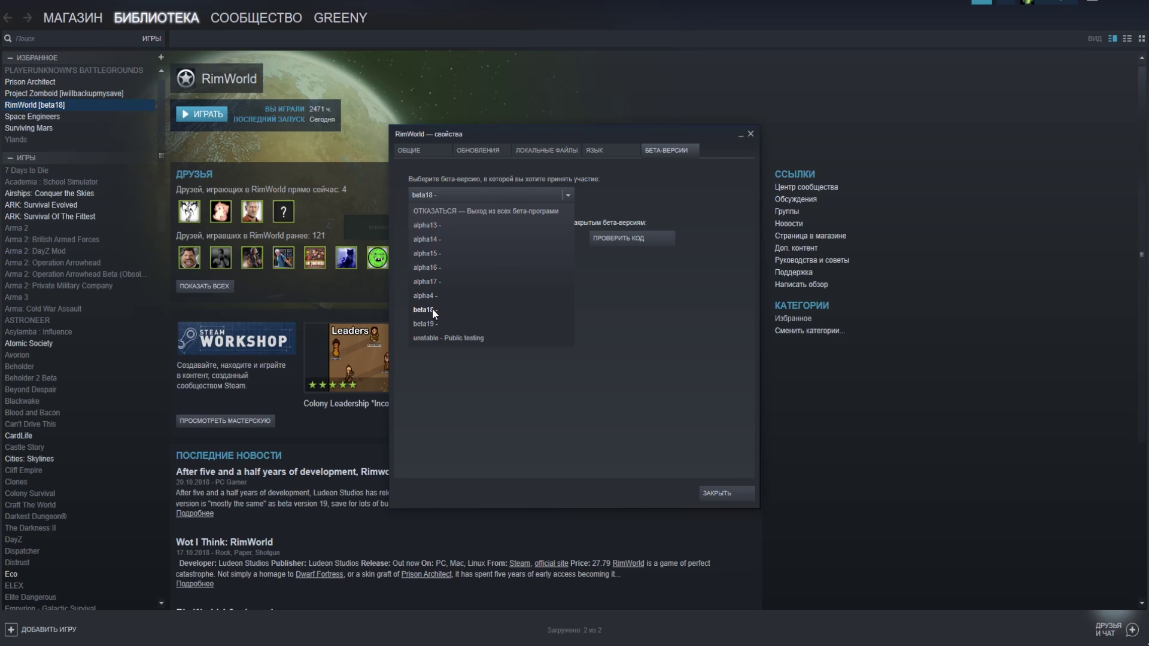
pyautogui.click(717, 268)
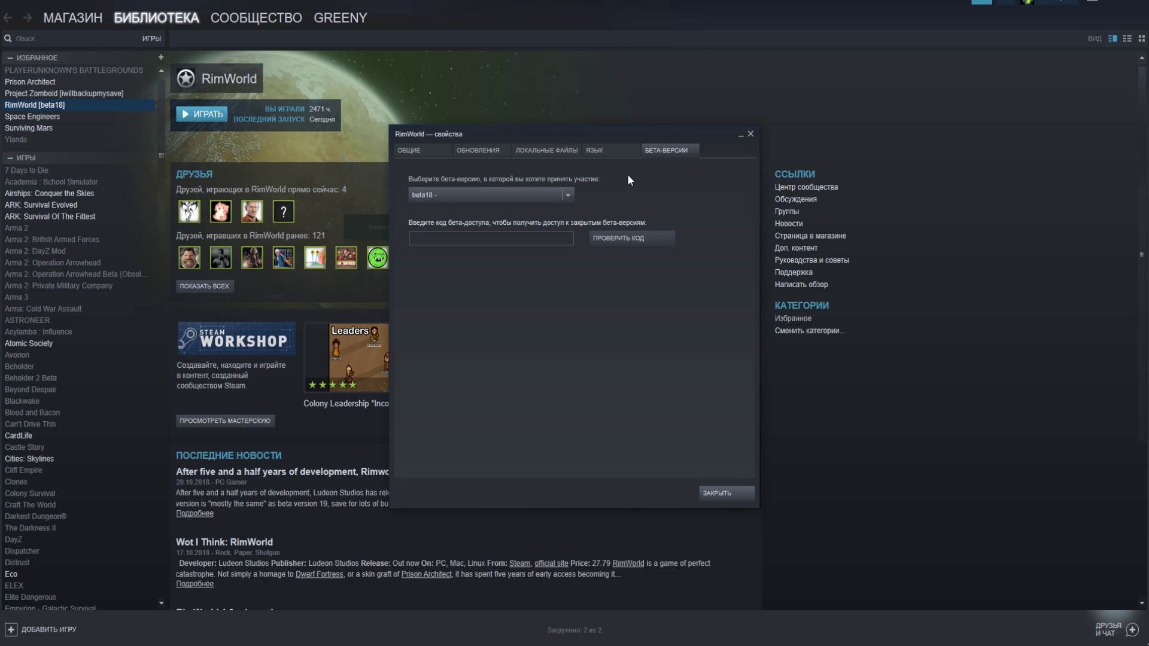
# Step: Browse RimWorld's local files, open the Mods folder and select all mod folders for a file operation
pyautogui.click(532, 150)
pyautogui.click(514, 199)
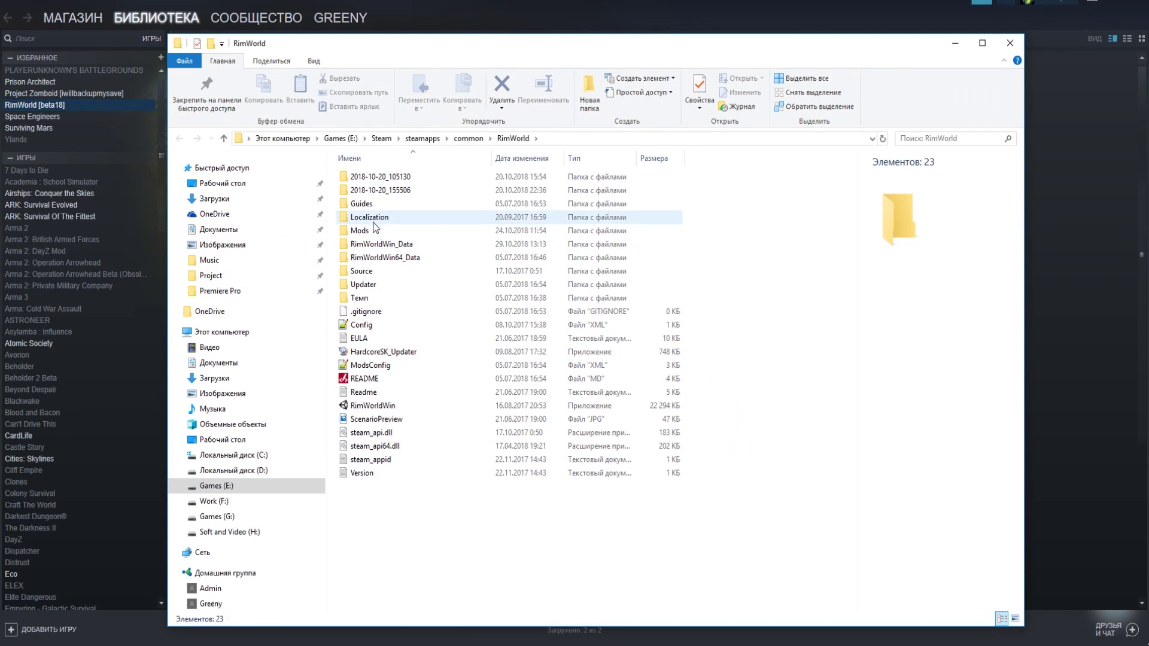
pyautogui.doubleClick(370, 231)
pyautogui.hotkey('ctrl', 'a')
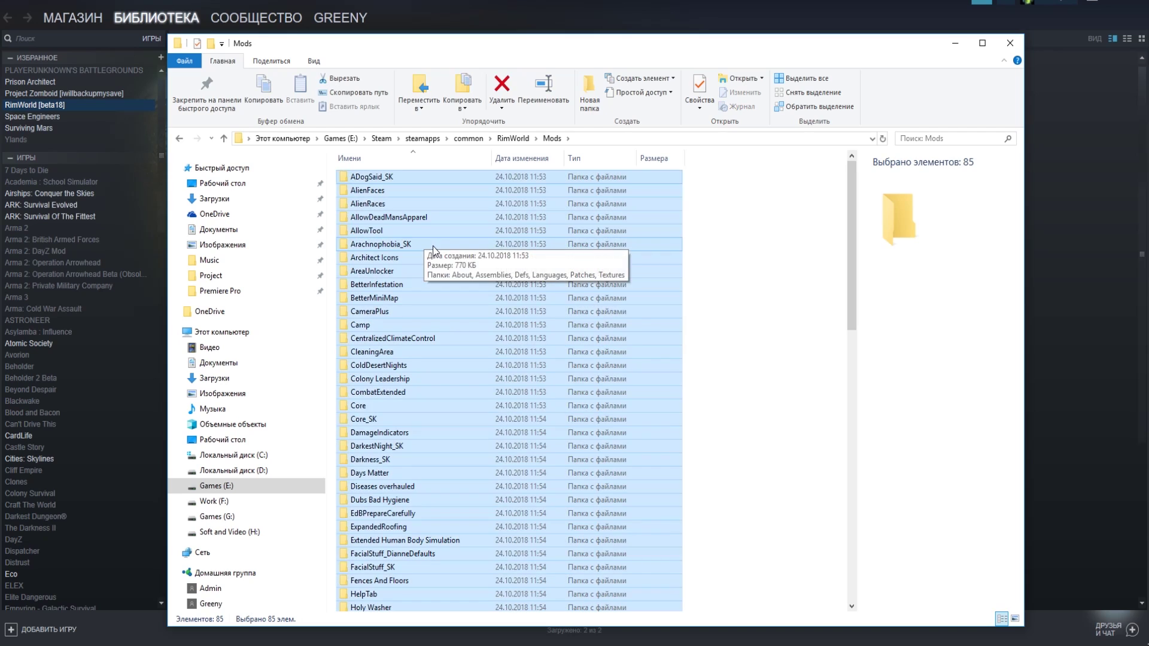
pyautogui.rightClick(427, 247)
pyautogui.click(340, 428)
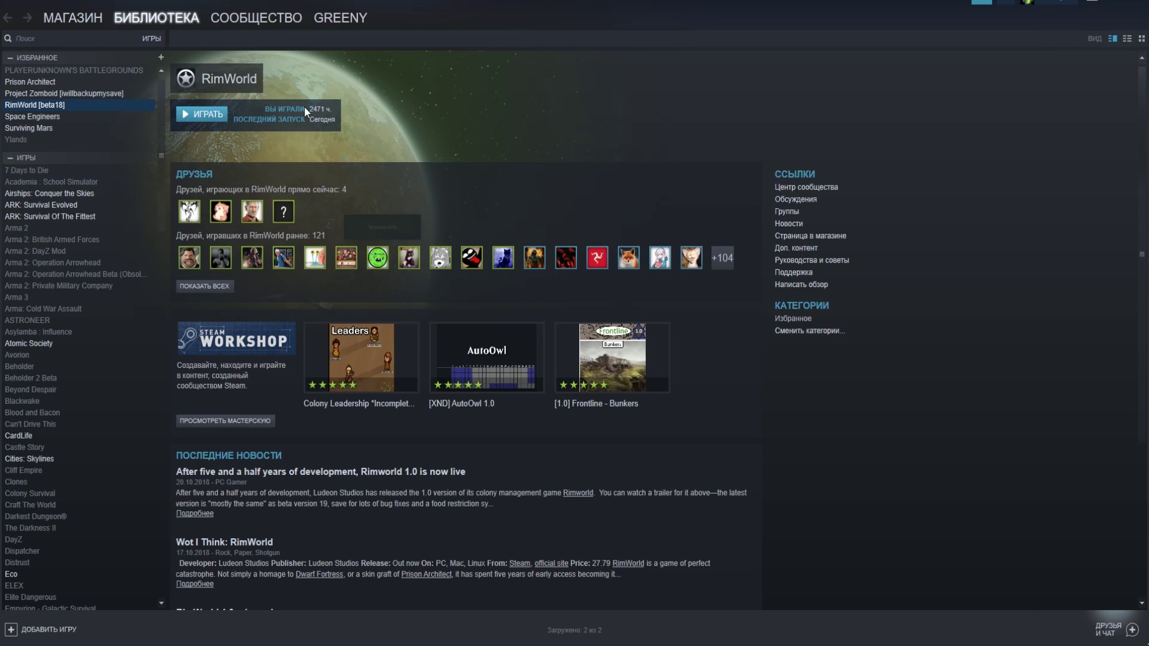
# Step: Reopen RimWorld's properties from the Steam library, then launch the game
pyautogui.rightClick(38, 104)
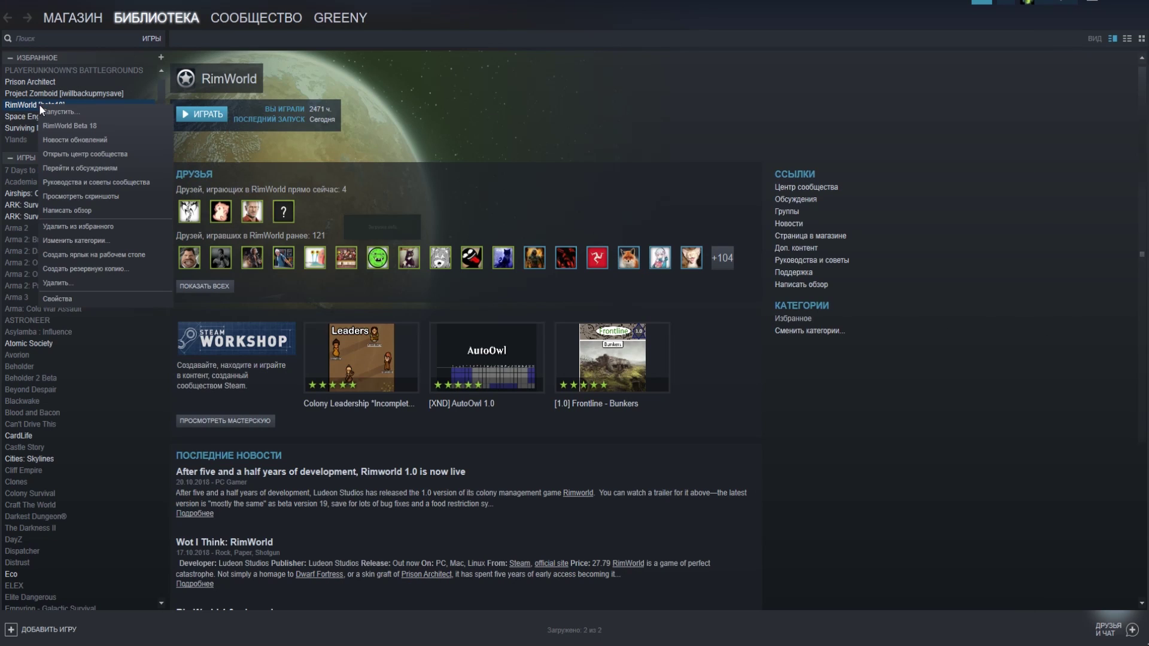
pyautogui.click(58, 298)
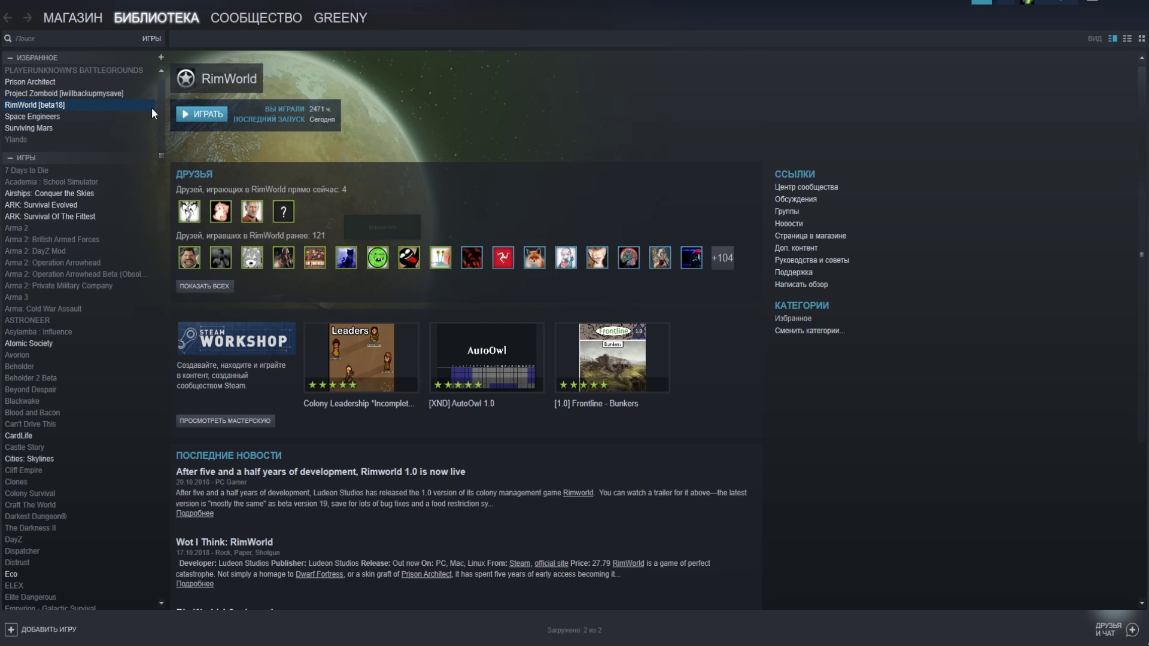
pyautogui.click(198, 119)
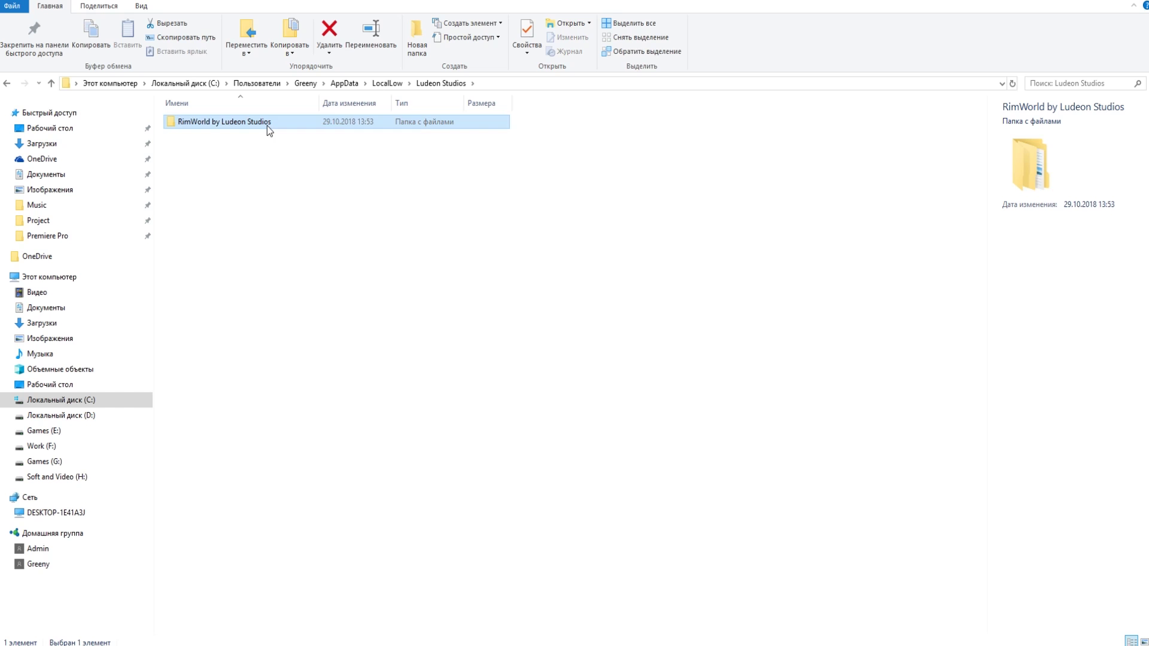
# Step: In File Explorer, open the RimWorld by Ludeon Studios folder and review the file options for all its subfolders
pyautogui.doubleClick(267, 126)
pyautogui.moveTo(211, 273); pyautogui.dragTo(207, 120)
pyautogui.rightClick(222, 146)
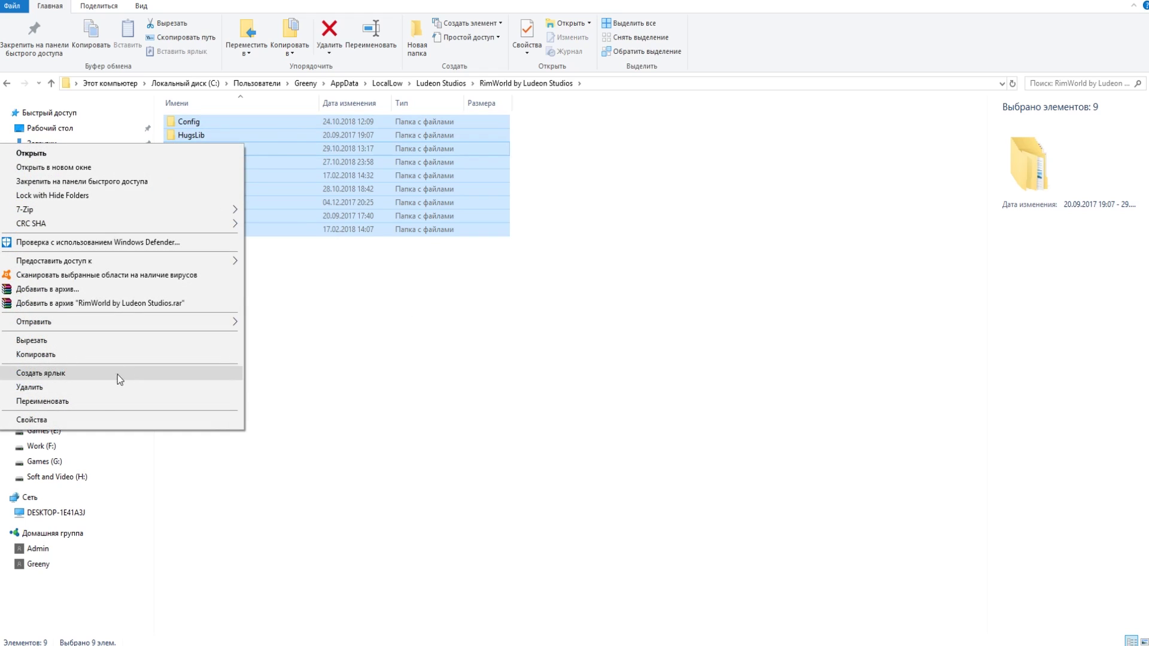
pyautogui.click(446, 323)
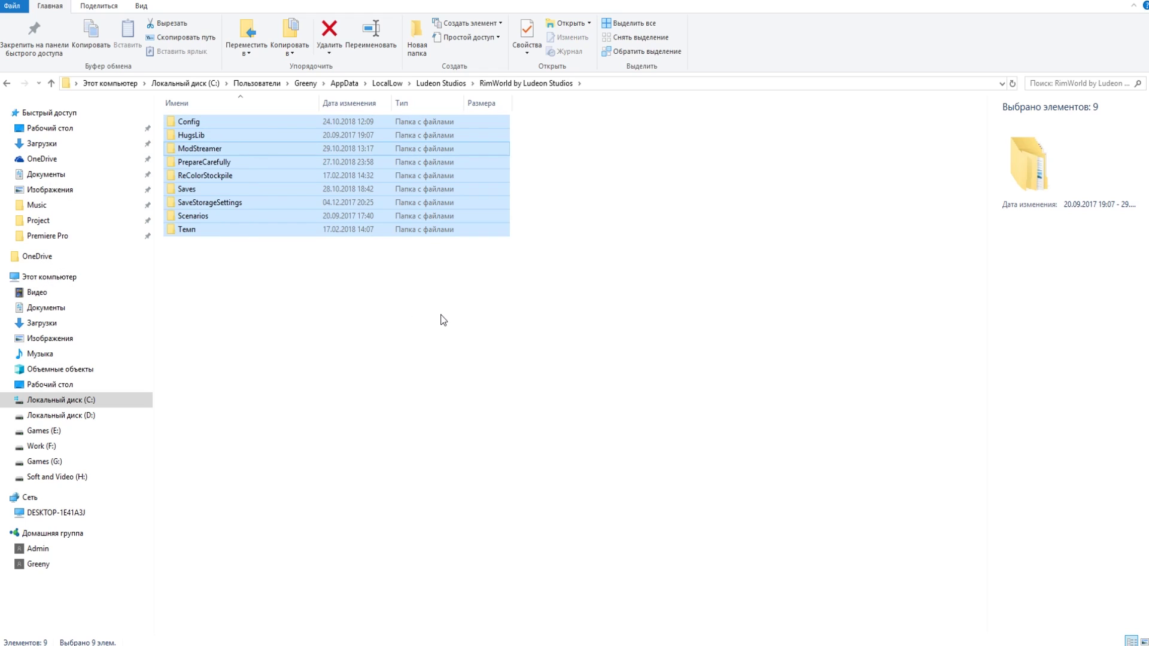
pyautogui.click(441, 320)
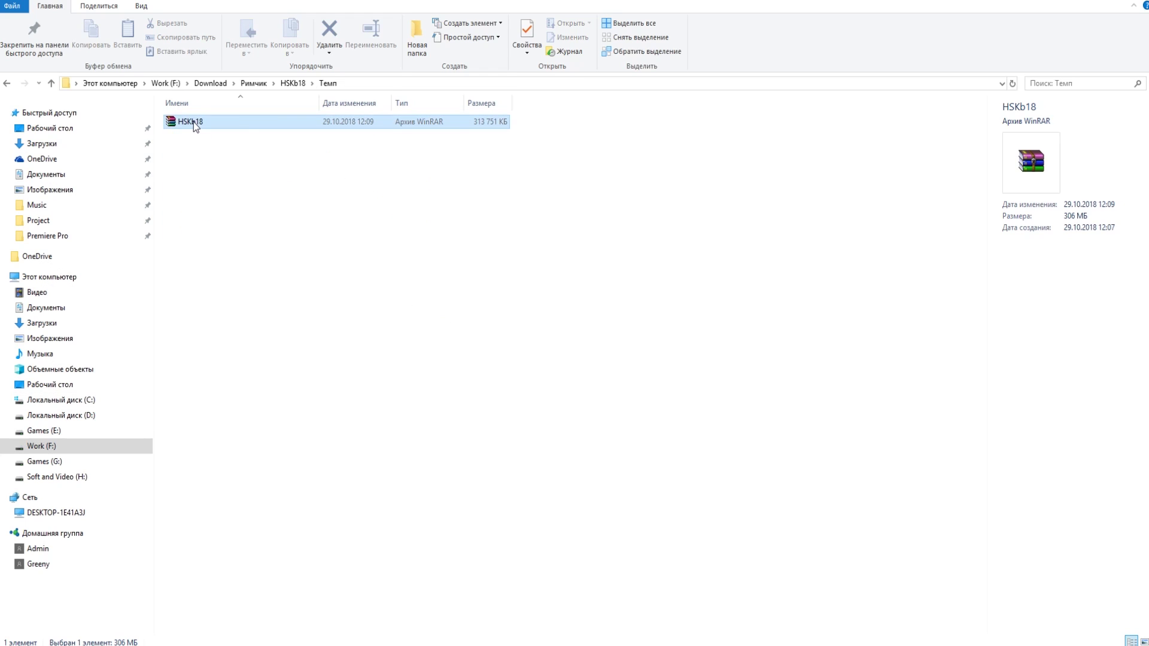
# Step: Extract the HSKb18 WinRAR archive located in the Темп folder
pyautogui.rightClick(194, 123)
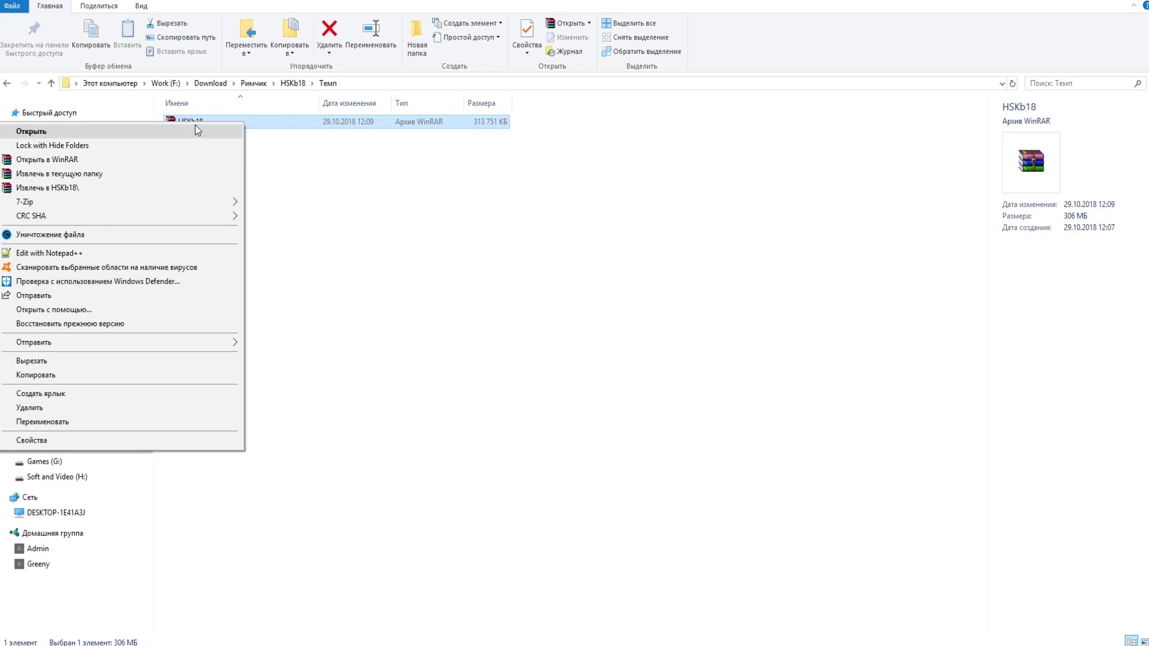
pyautogui.click(343, 172)
pyautogui.rightClick(205, 123)
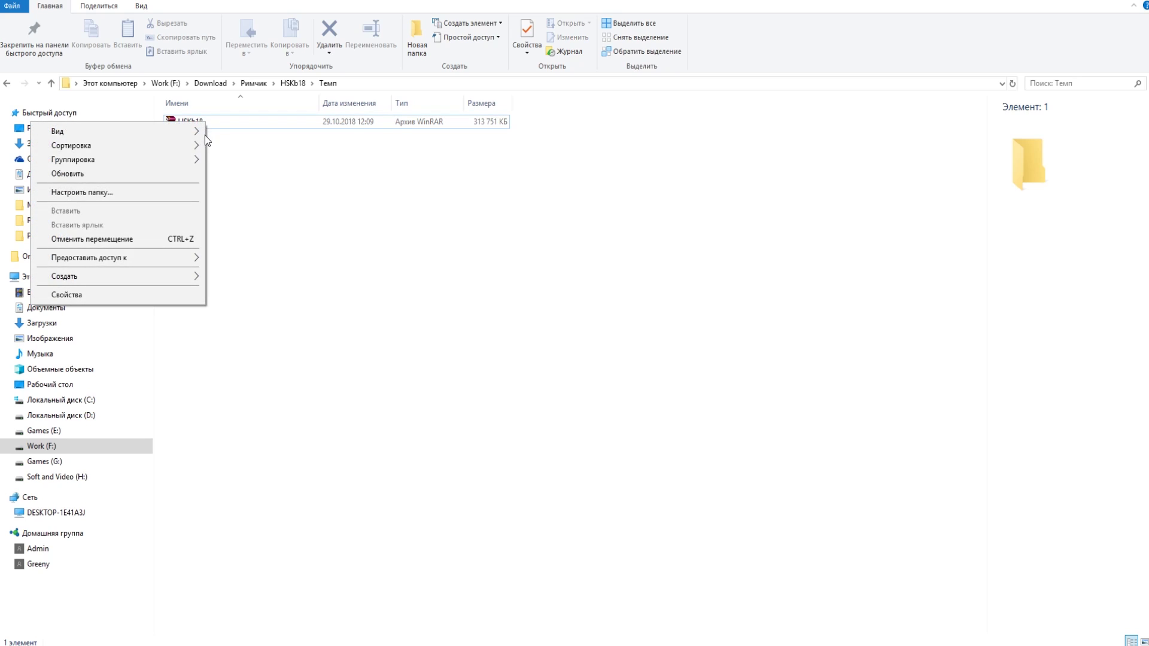
pyautogui.click(204, 125)
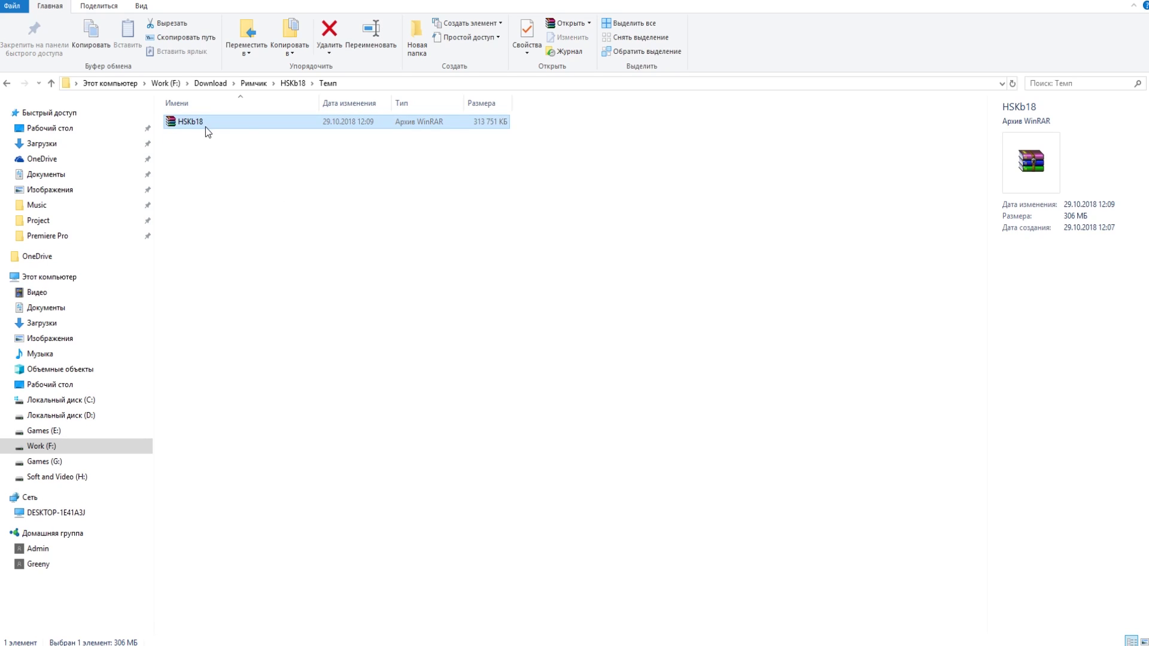
pyautogui.rightClick(203, 127)
pyautogui.click(96, 182)
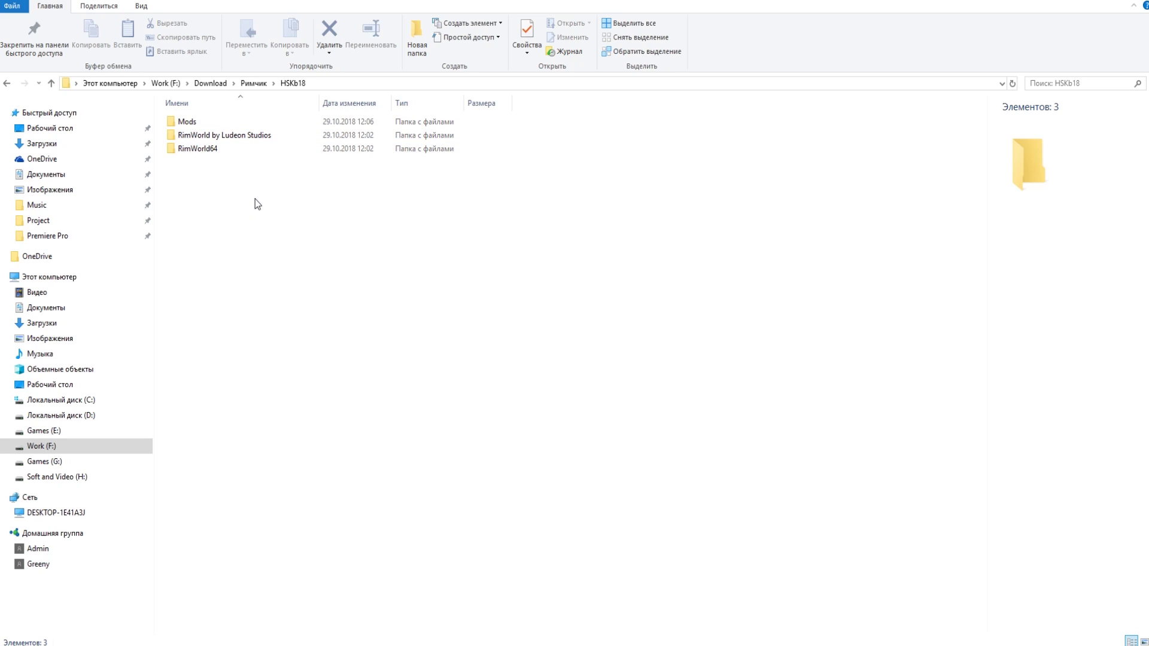
# Step: Try to copy all items from the RimWorld64 folder of HSKb18 into Steam's RimWorld game folder
pyautogui.doubleClick(207, 149)
pyautogui.moveTo(208, 269); pyautogui.dragTo(200, 124)
pyautogui.rightClick(199, 127)
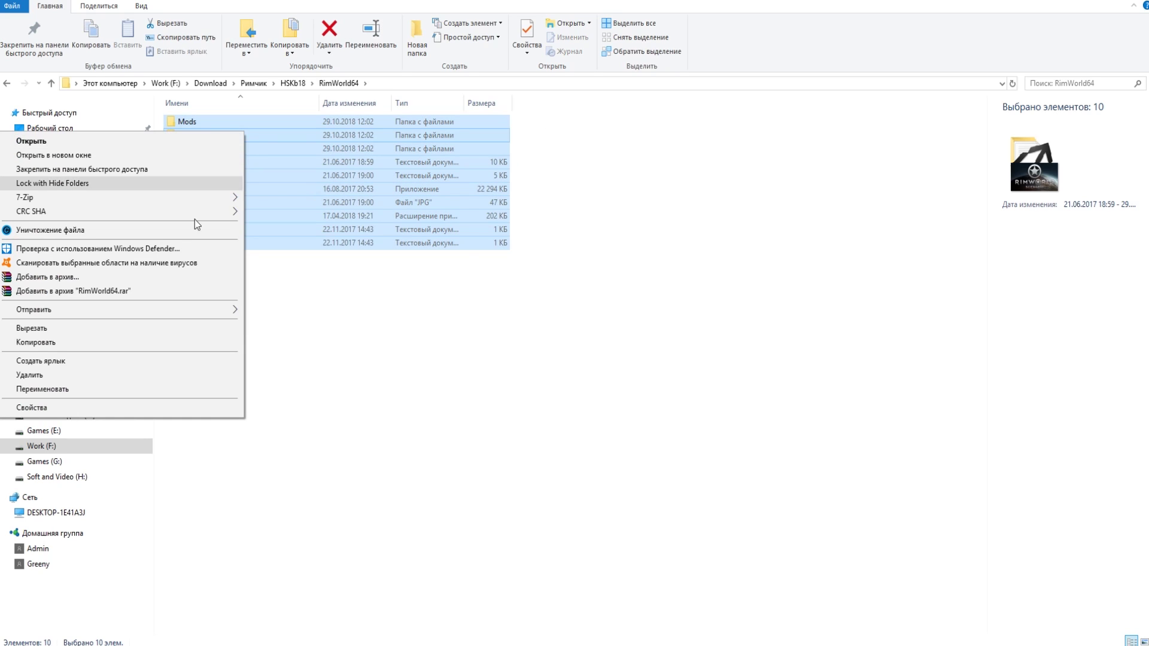
pyautogui.click(96, 345)
pyautogui.hotkey('alt', 'Tab')
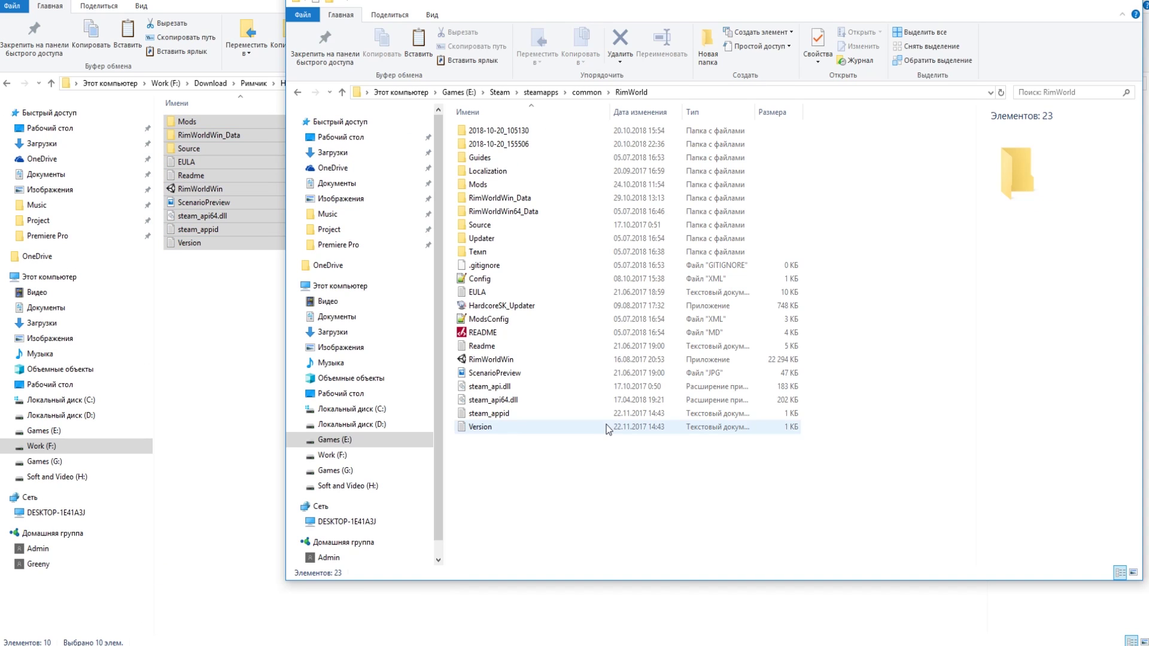
pyautogui.rightClick(704, 287)
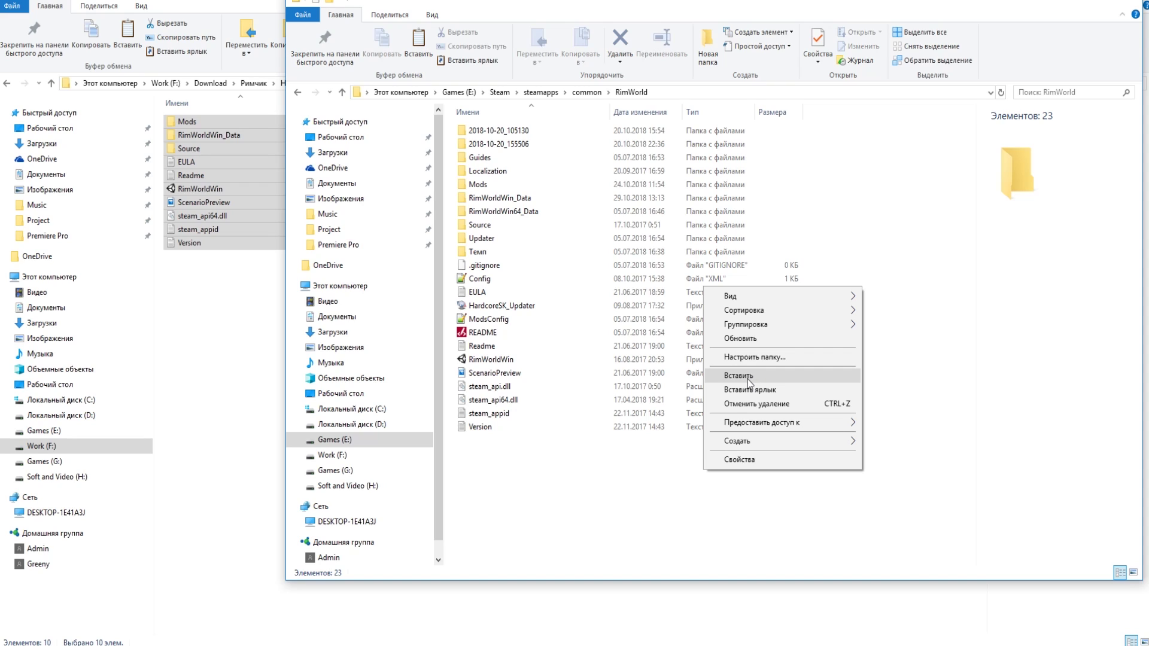
pyautogui.click(616, 504)
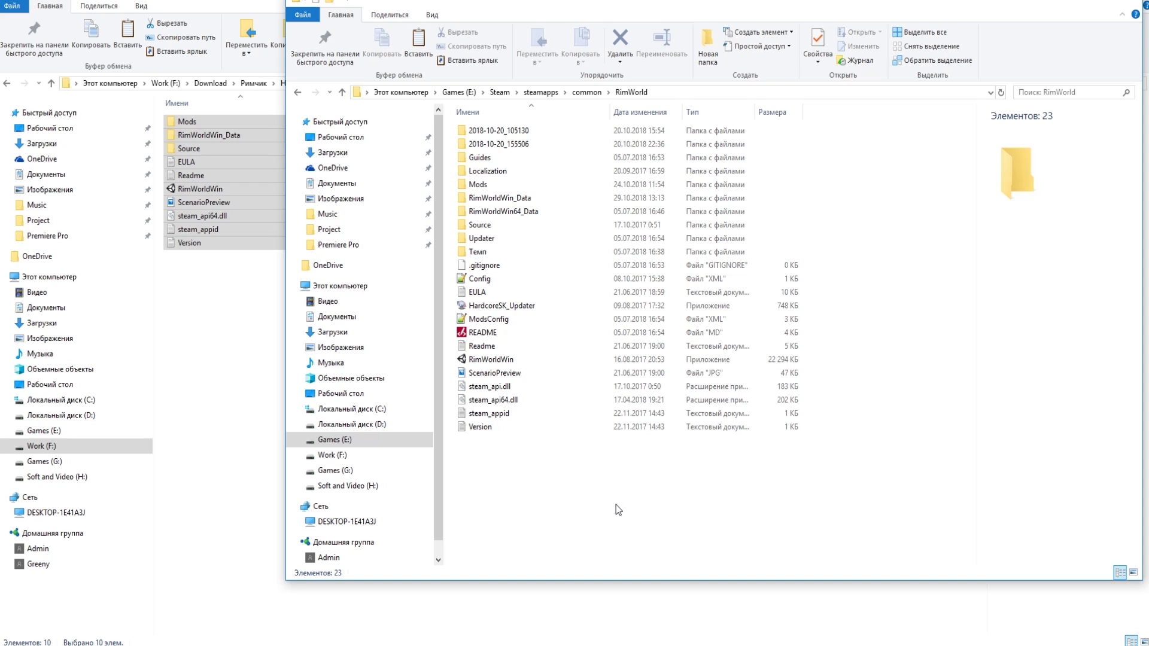
pyautogui.click(490, 359)
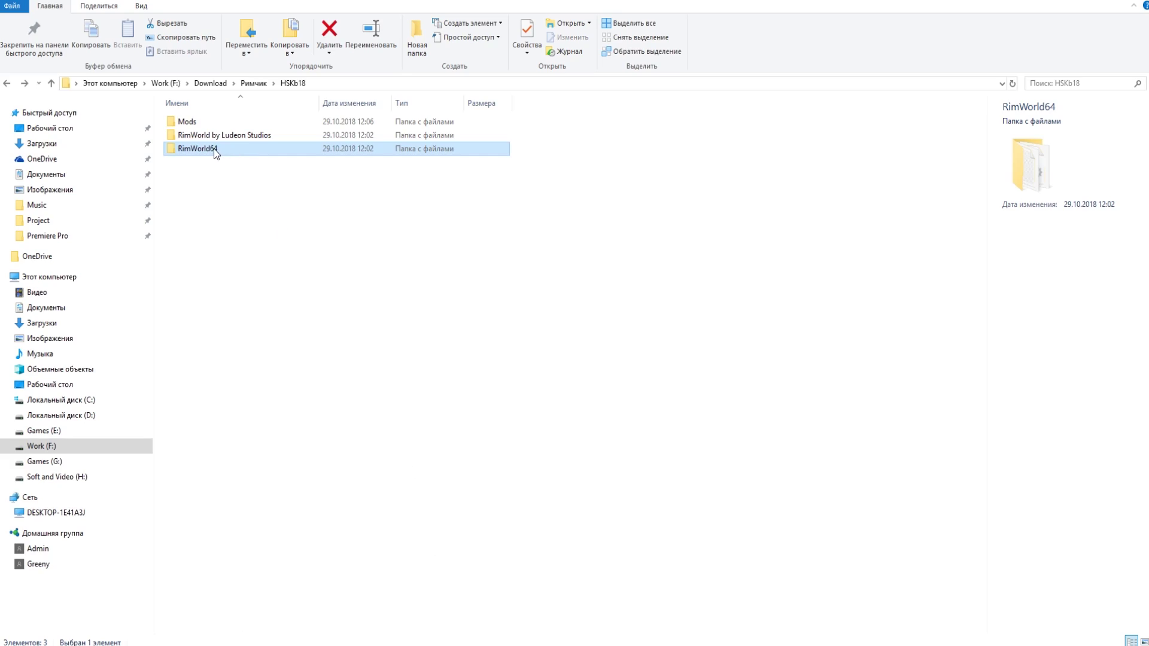
# Step: Copy the Mods folder from HSKb18 and bring up the paste options in Steam's RimWorld game folder
pyautogui.click(193, 124)
pyautogui.rightClick(240, 123)
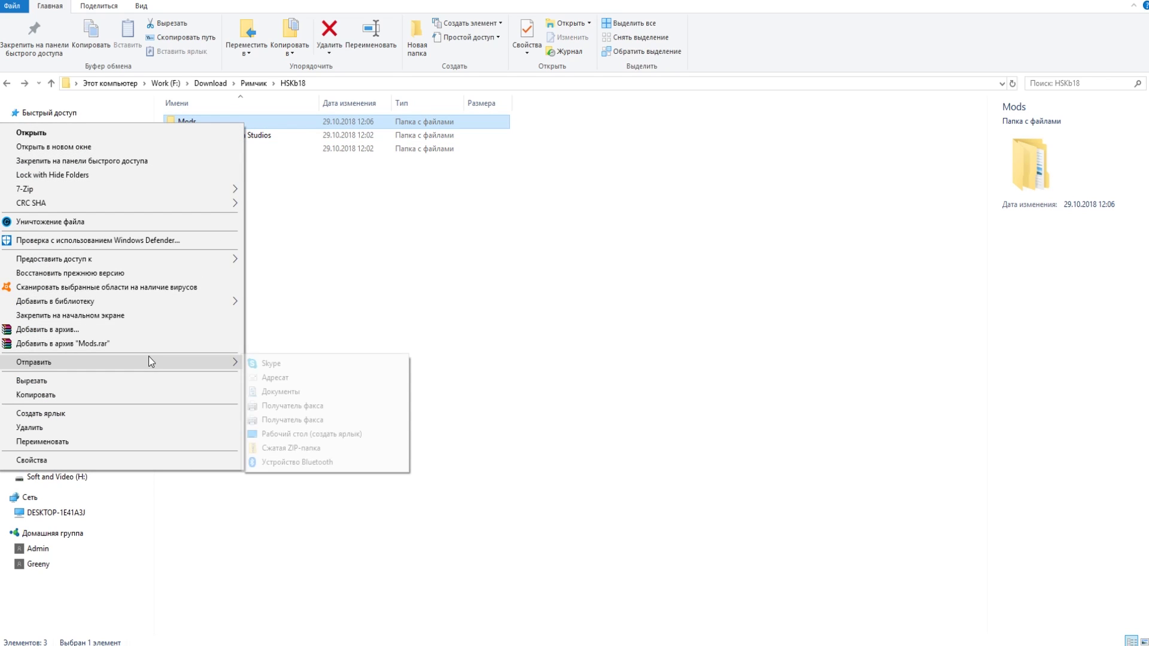
pyautogui.click(129, 393)
pyautogui.hotkey('alt', 'Tab')
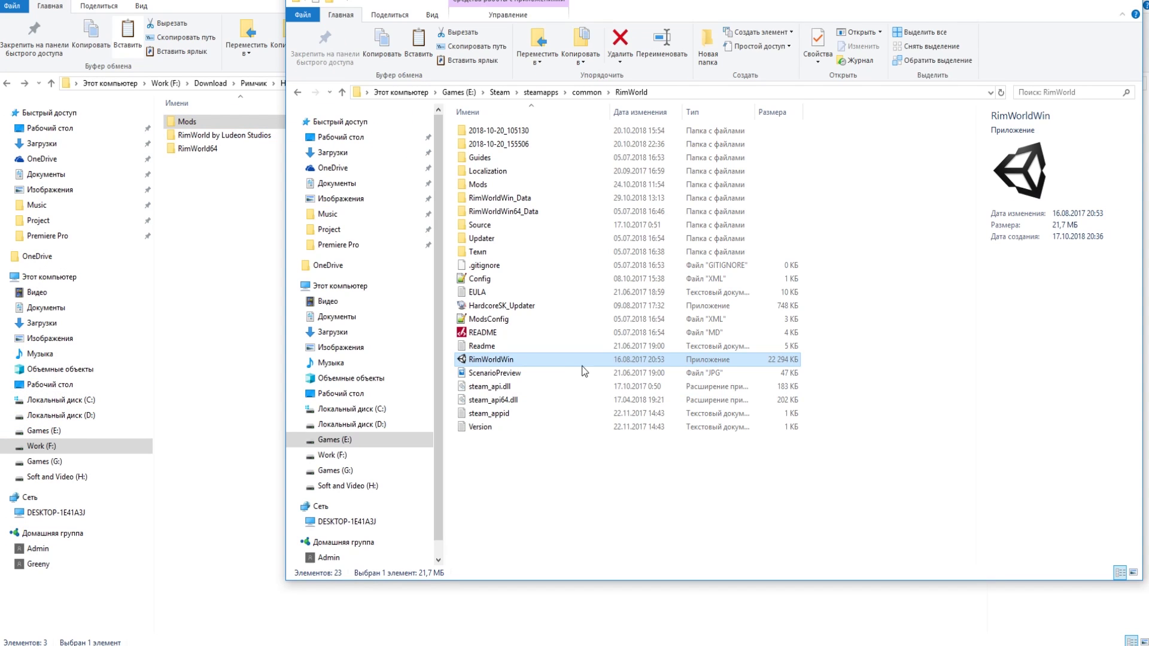
pyautogui.rightClick(594, 481)
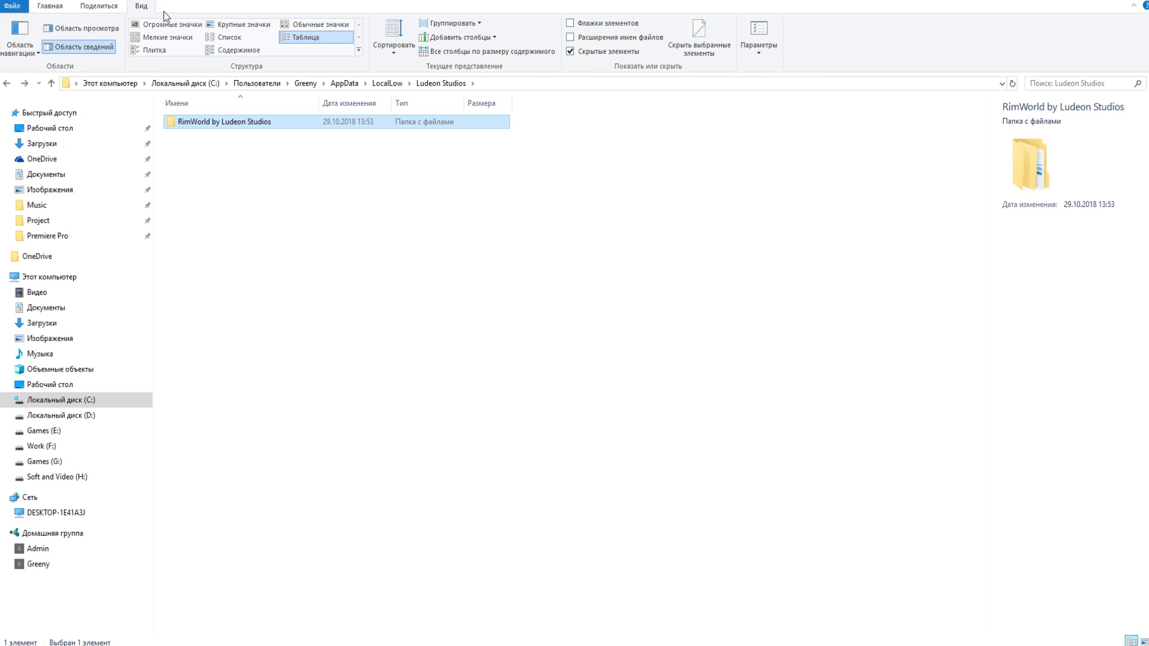
# Step: Check the hidden files and folders setting in the advanced folder options, and close the dialog
pyautogui.click(758, 33)
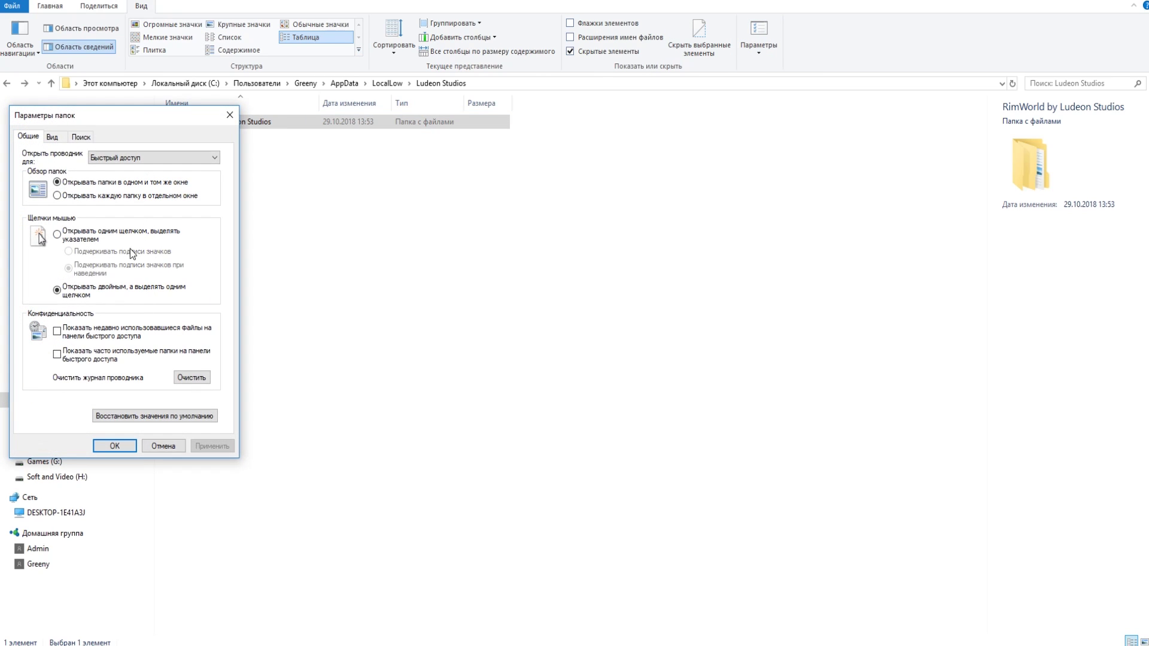
pyautogui.click(53, 137)
pyautogui.scroll(-5, 105, 329)
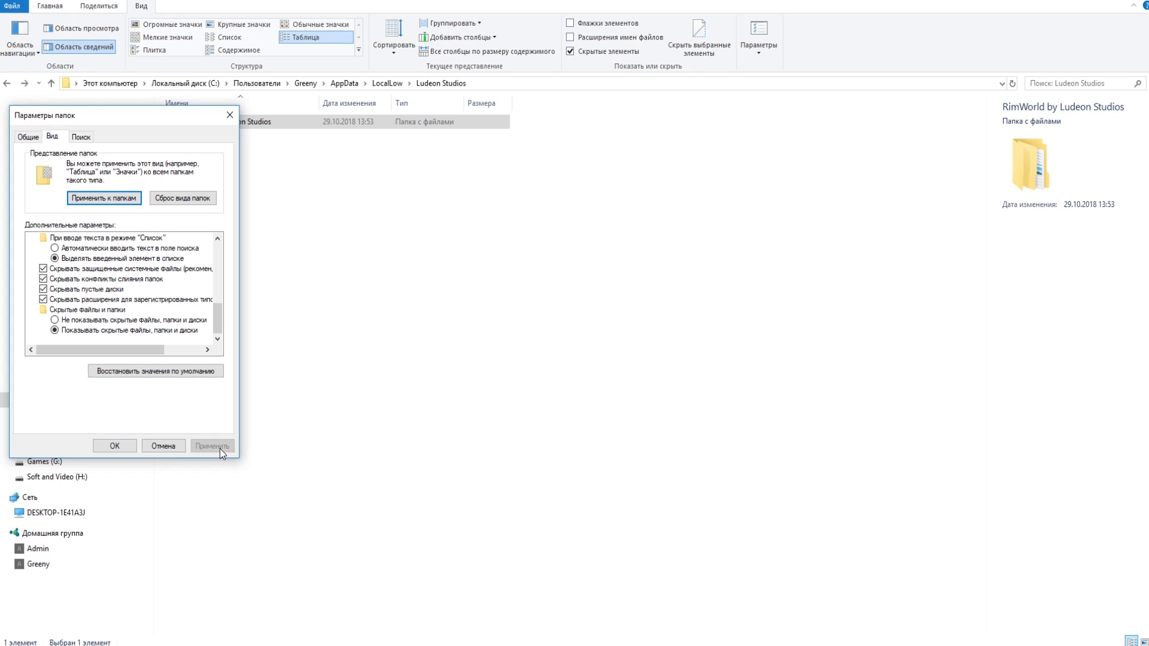
pyautogui.click(449, 337)
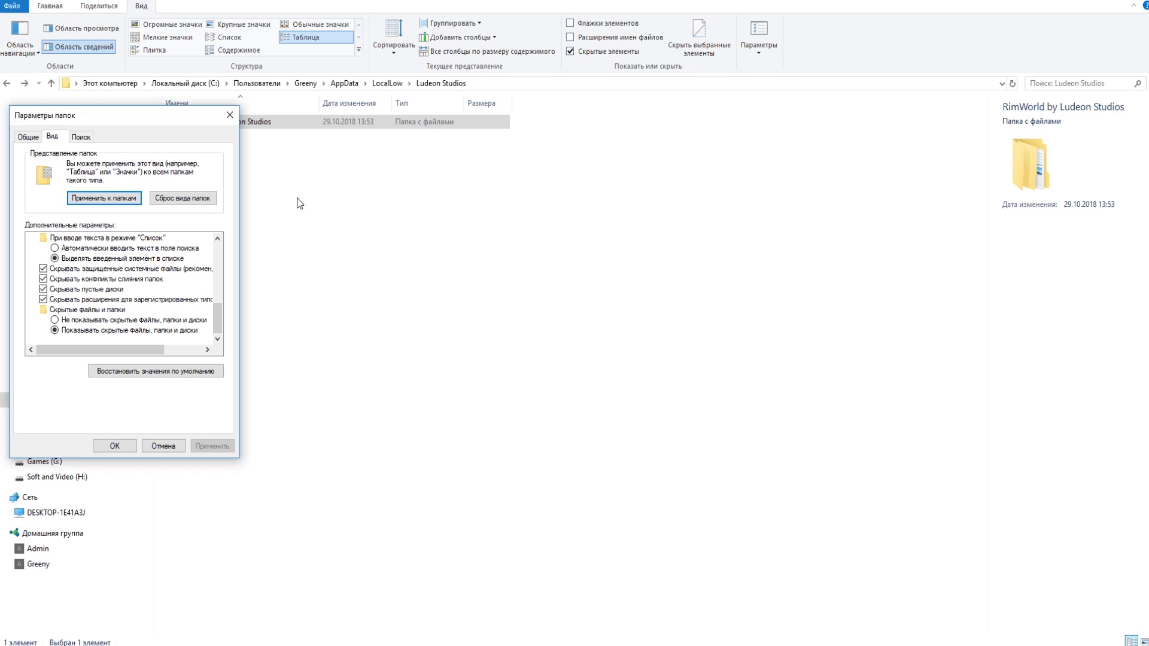
pyautogui.click(128, 446)
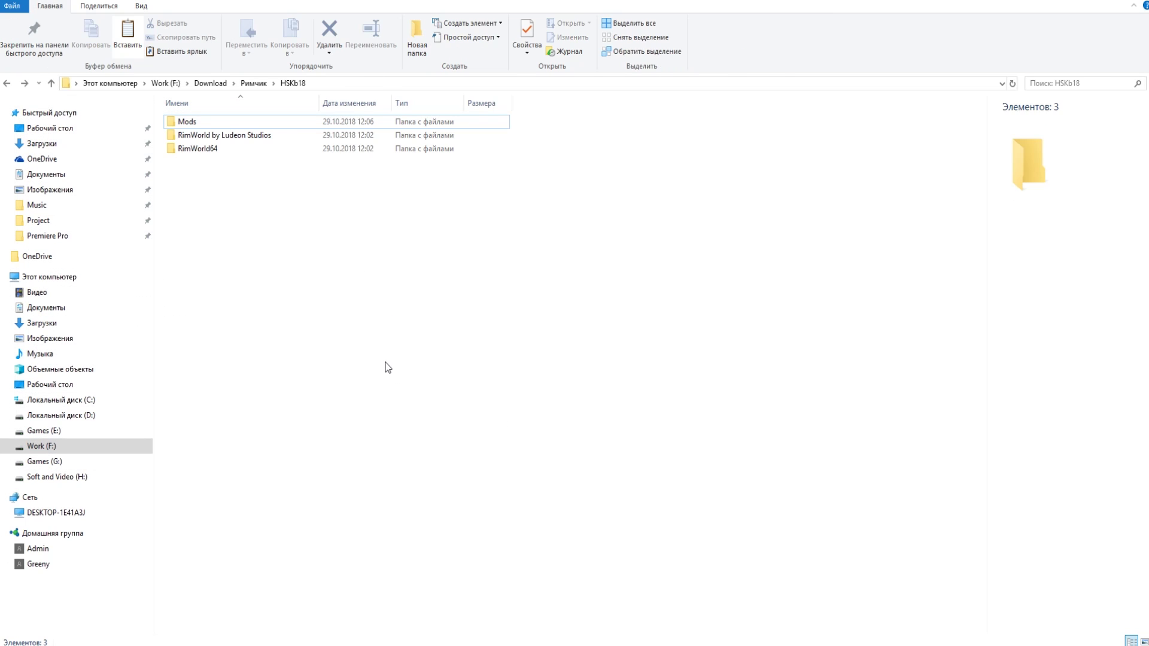
# Step: Copy the RimWorld by Ludeon Studios folder from HSKb18 into LocalLow\Ludeon Studios, replacing the files with matching names
pyautogui.rightClick(236, 136)
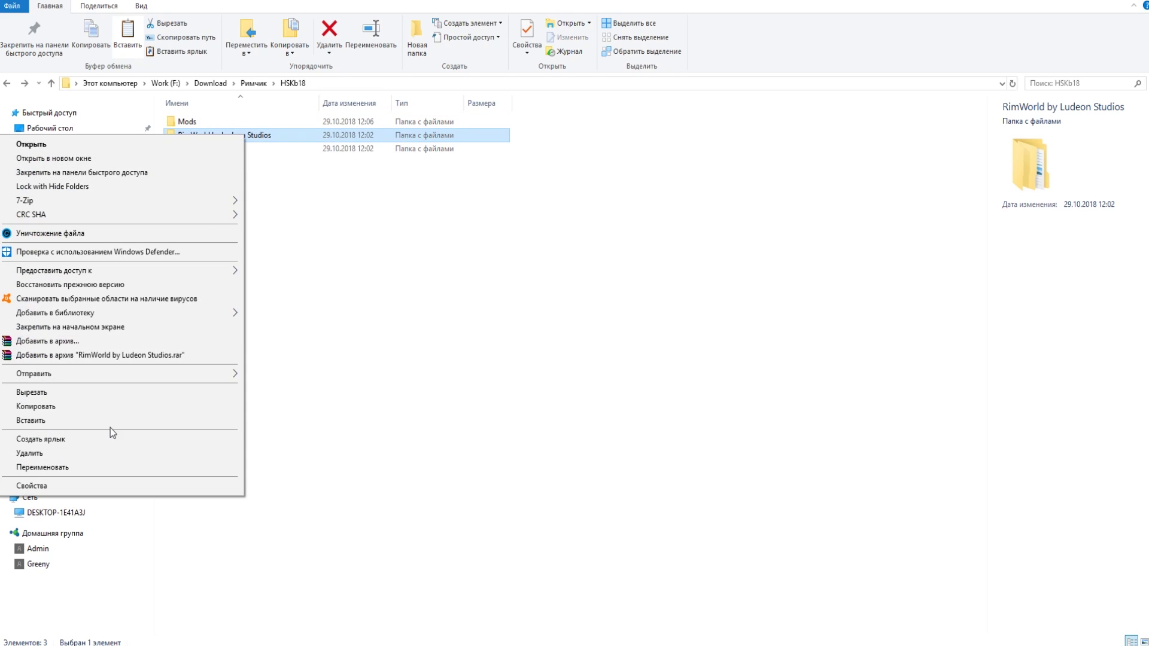
pyautogui.click(68, 404)
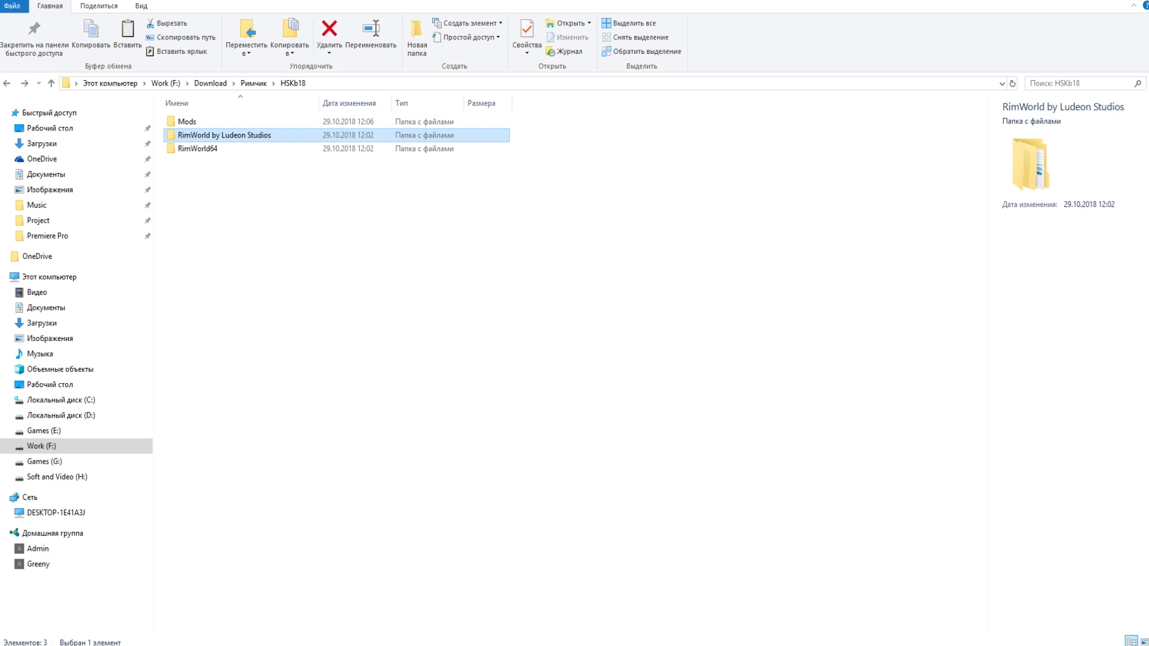
pyautogui.click(171, 618)
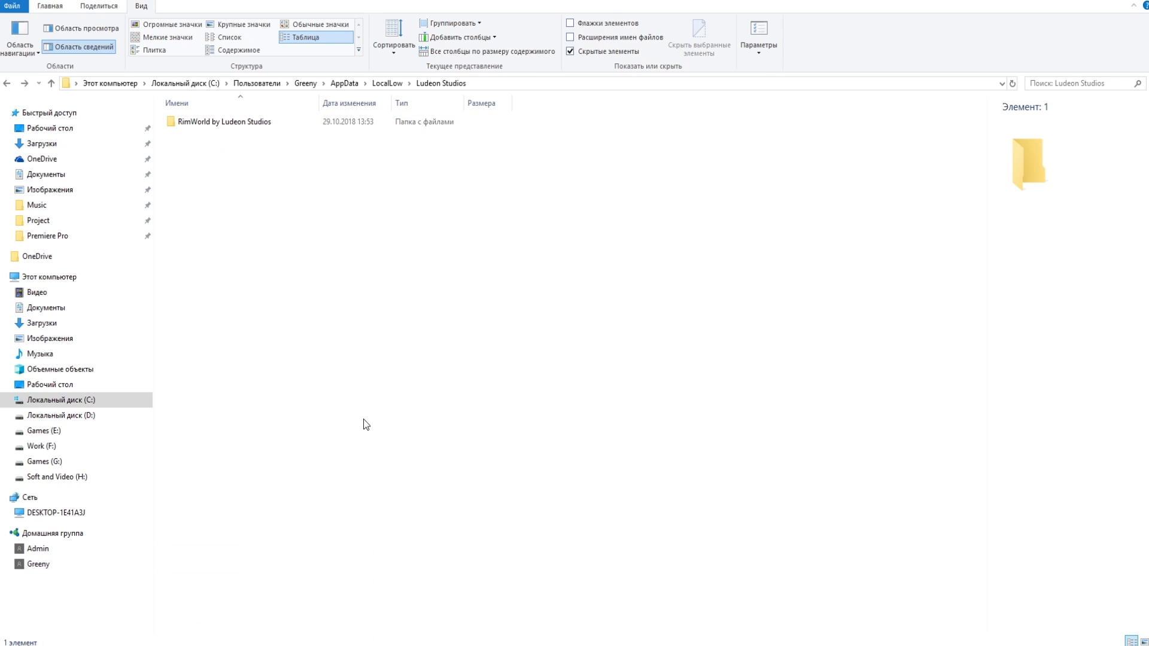
pyautogui.rightClick(214, 233)
pyautogui.click(142, 316)
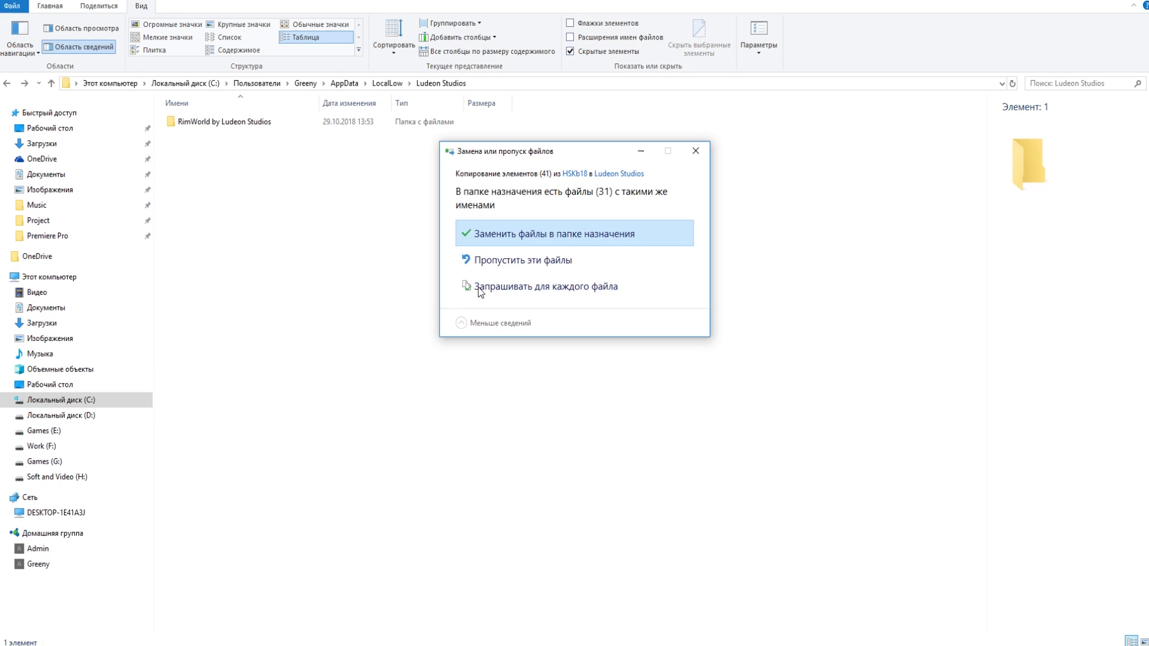
pyautogui.click(543, 240)
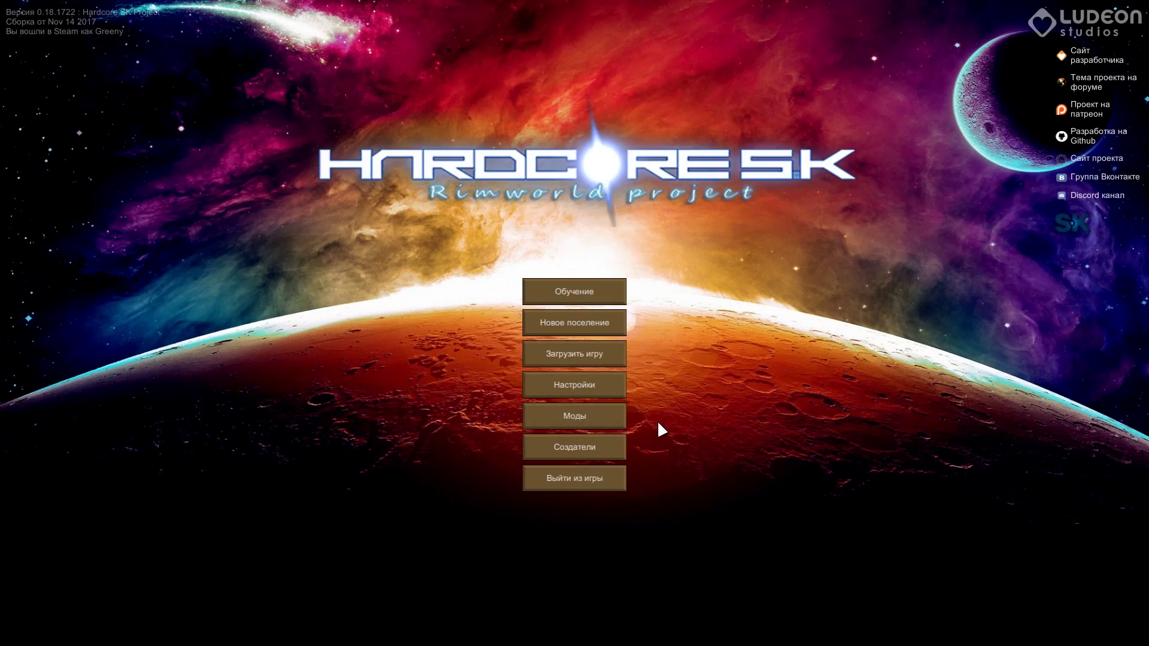
# Step: Examine RimWorld's mod list, including the optional mods and the Dubs Bad Hygiene - BETA description, and return to the main menu
pyautogui.click(588, 417)
pyautogui.scroll(-10, 428, 377)
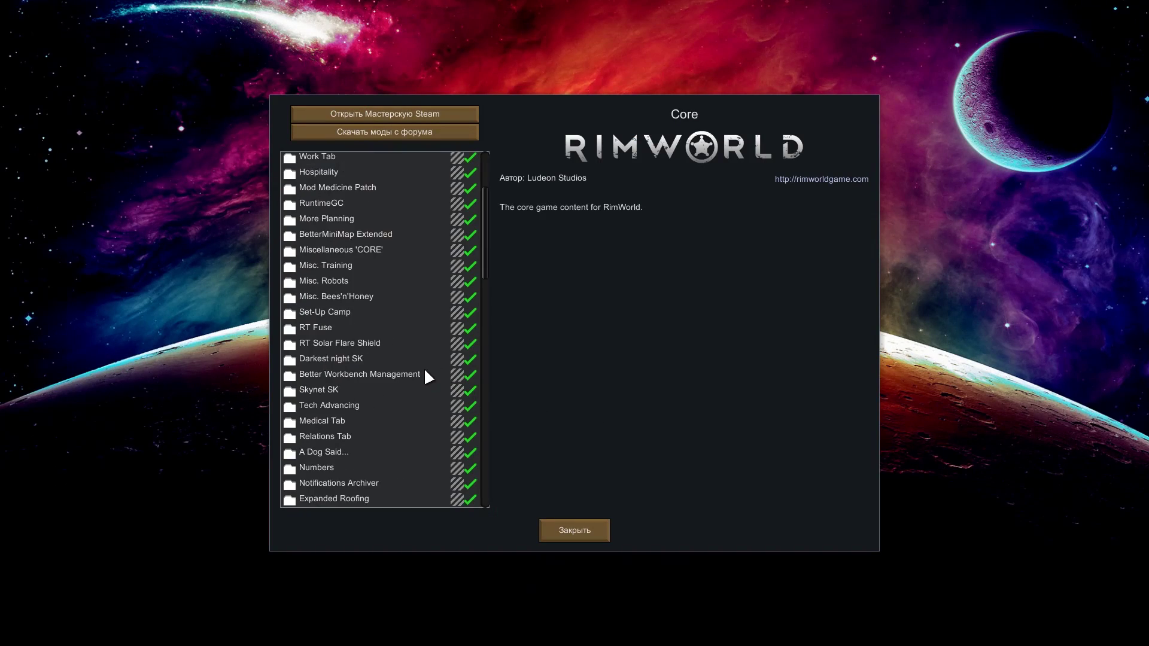
pyautogui.scroll(-15, 489, 337)
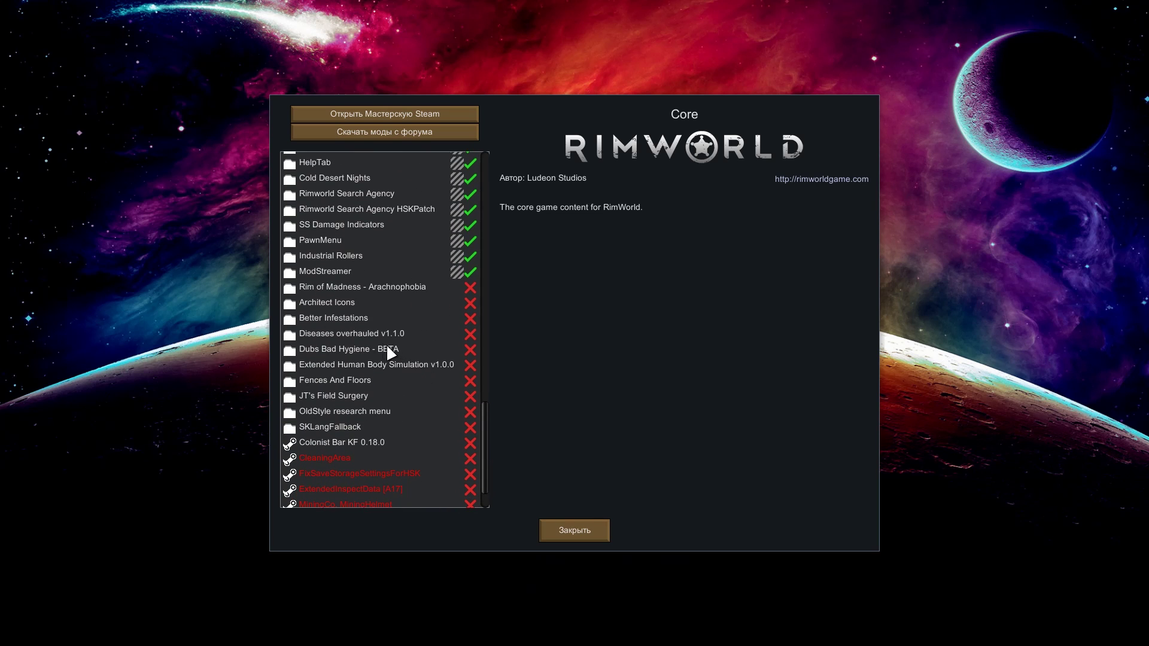
pyautogui.click(356, 350)
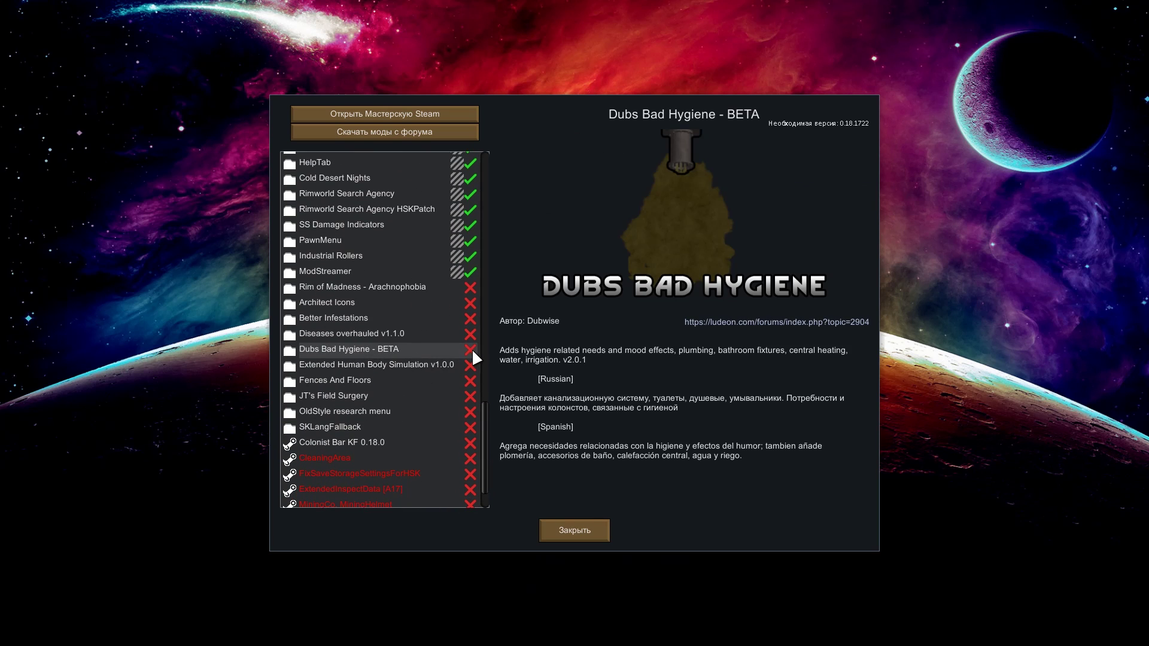
pyautogui.click(571, 530)
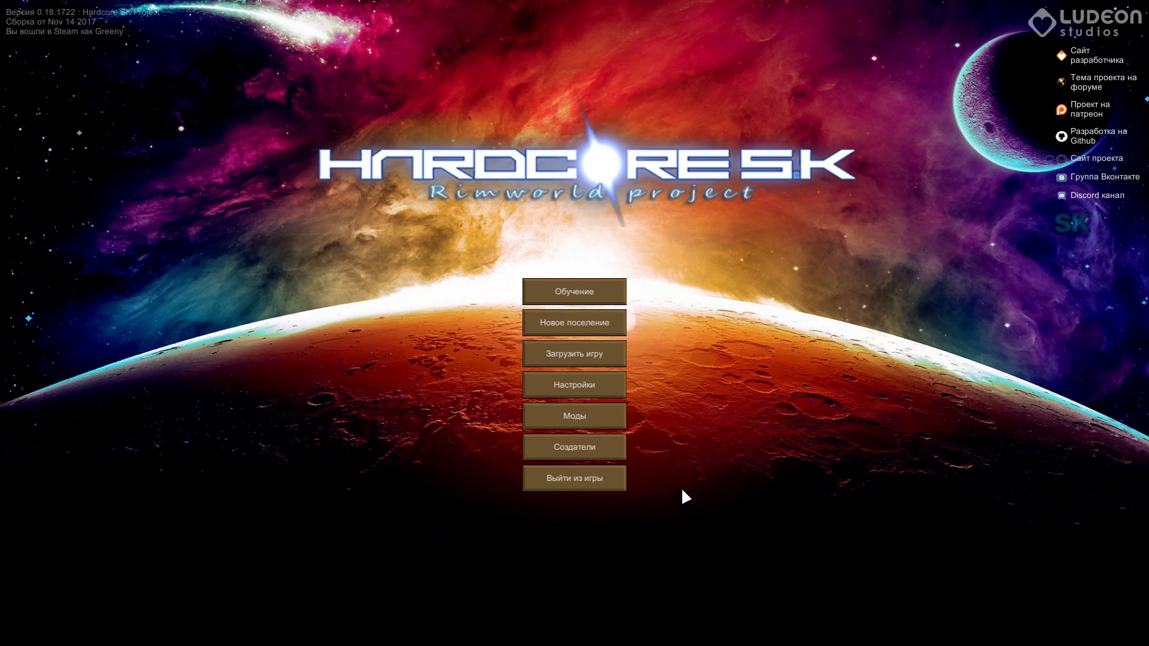